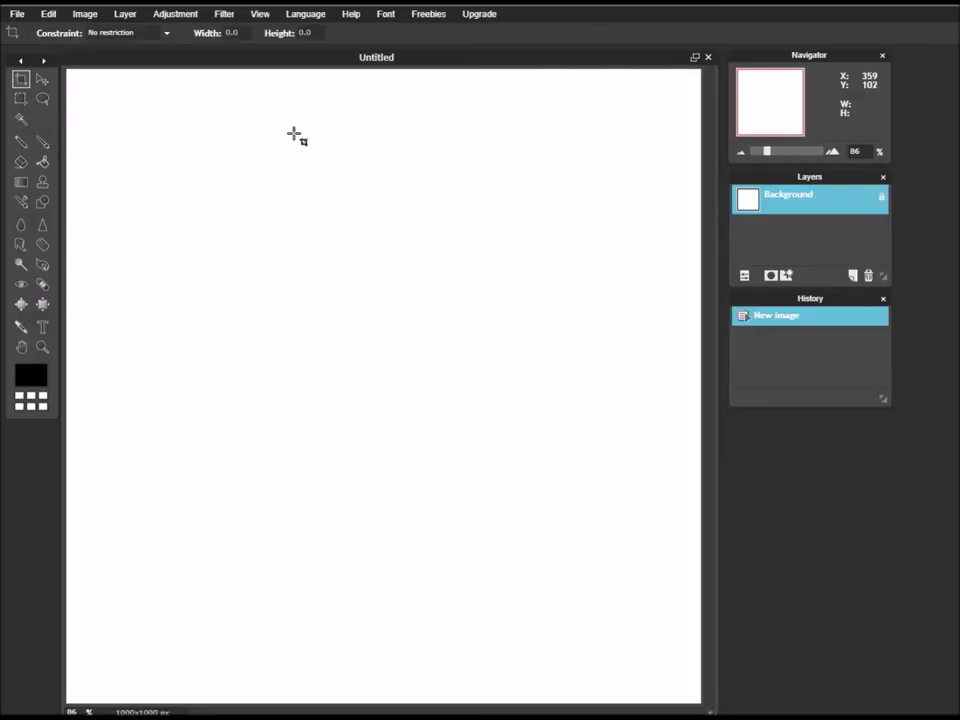
Step: Add On Your Mark.jpg from the Collage Stuff folder as a new layer
{"action": "left_click", "coordinate": [133, 17]}
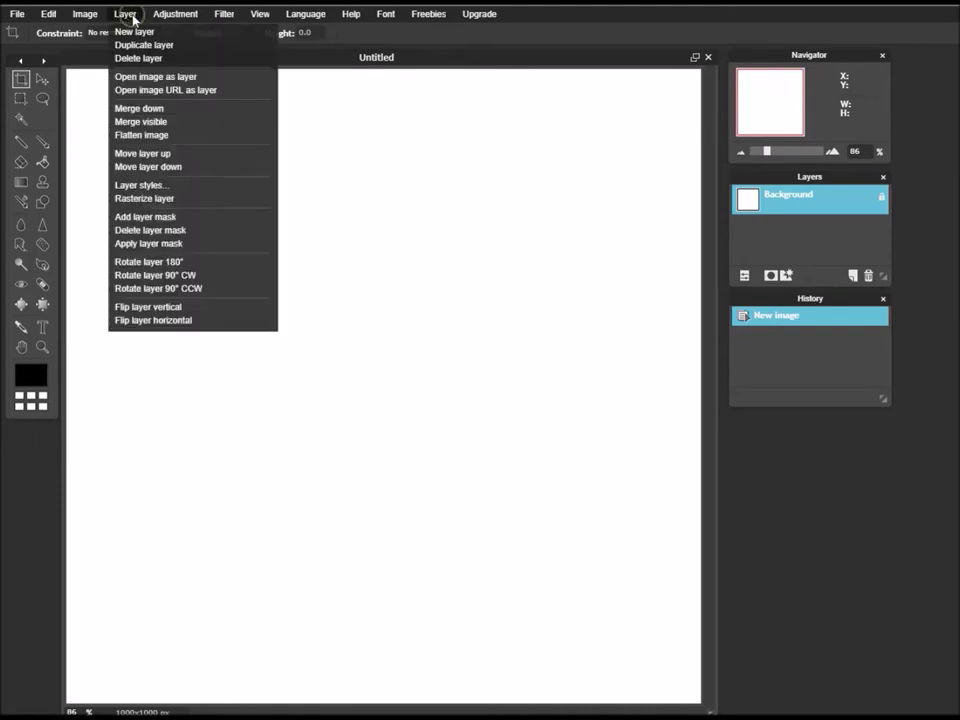
{"action": "left_click", "coordinate": [139, 77]}
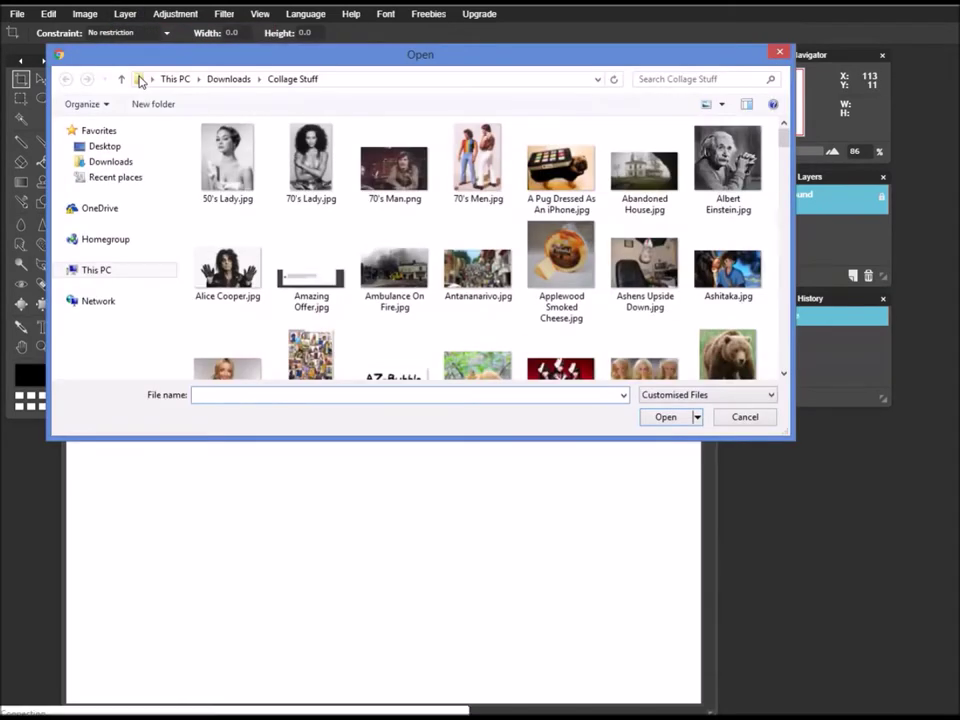
{"action": "type", "text": "On"}
{"action": "key", "text": "Down"}
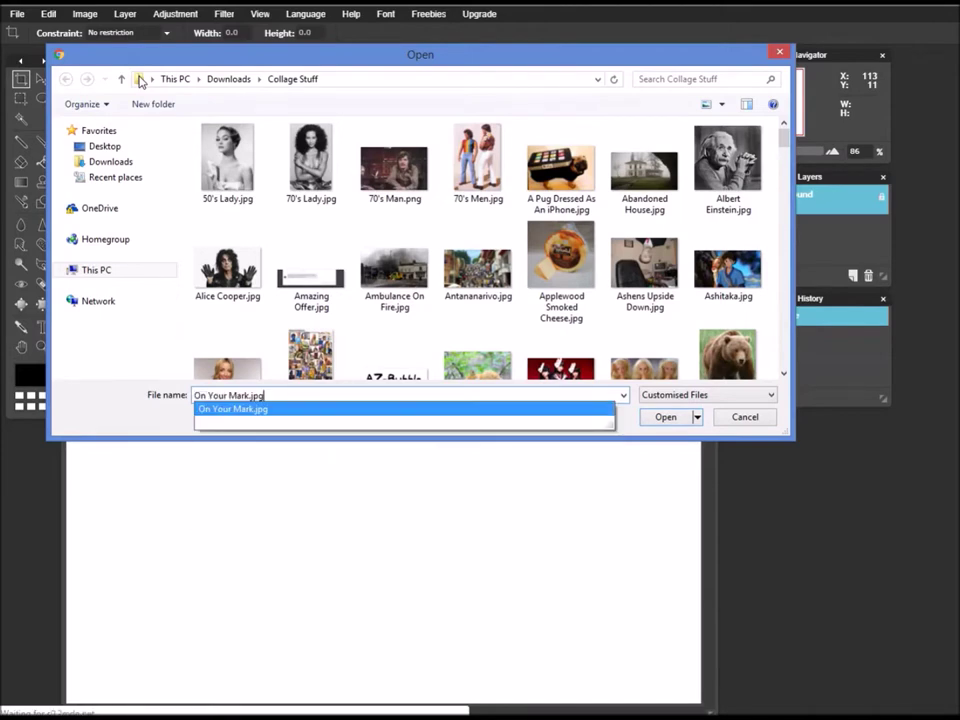
{"action": "key", "text": "Return"}
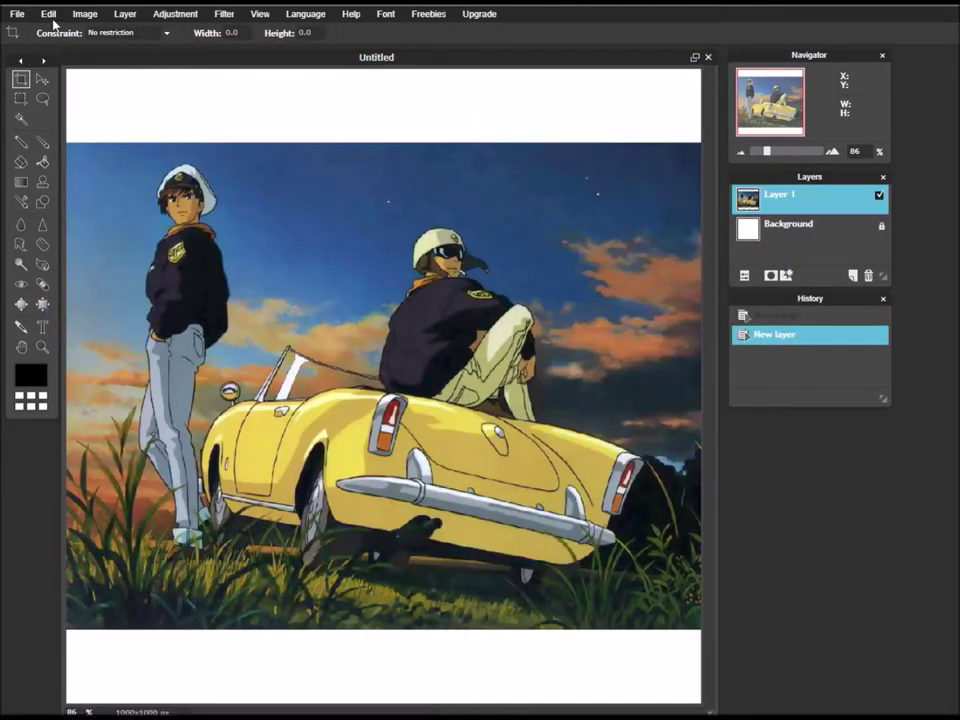
Step: Free-transform the anime layer larger and slightly right to fill the 1000x1000 canvas, and apply
{"action": "left_click", "coordinate": [47, 14]}
{"action": "left_click", "coordinate": [81, 123]}
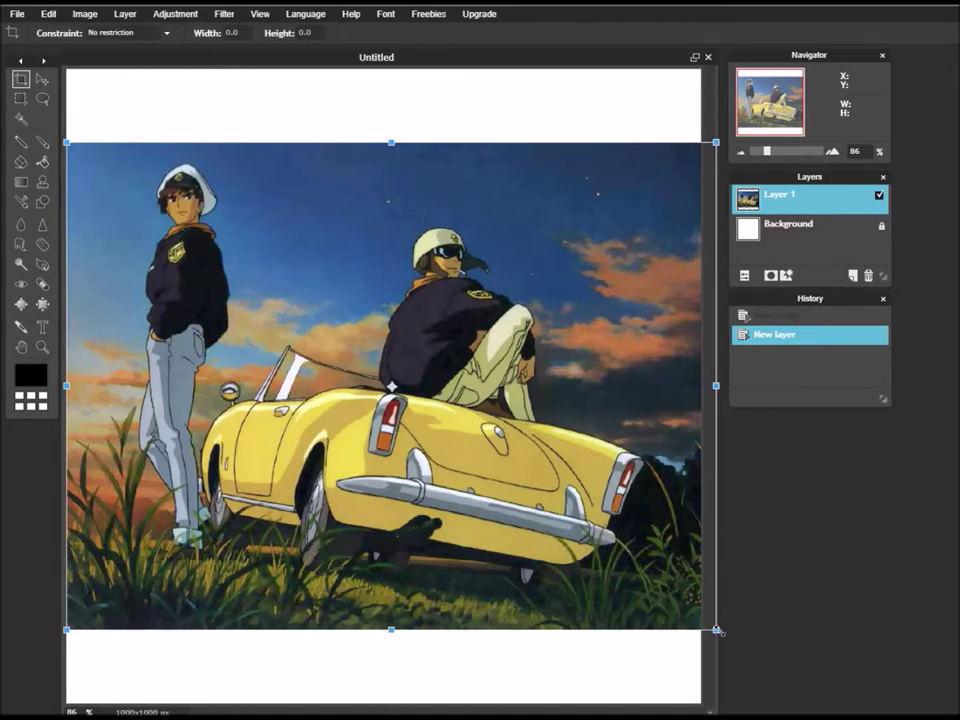
{"action": "left_click_drag", "start_coordinate": [718, 631], "coordinate": [803, 688]}
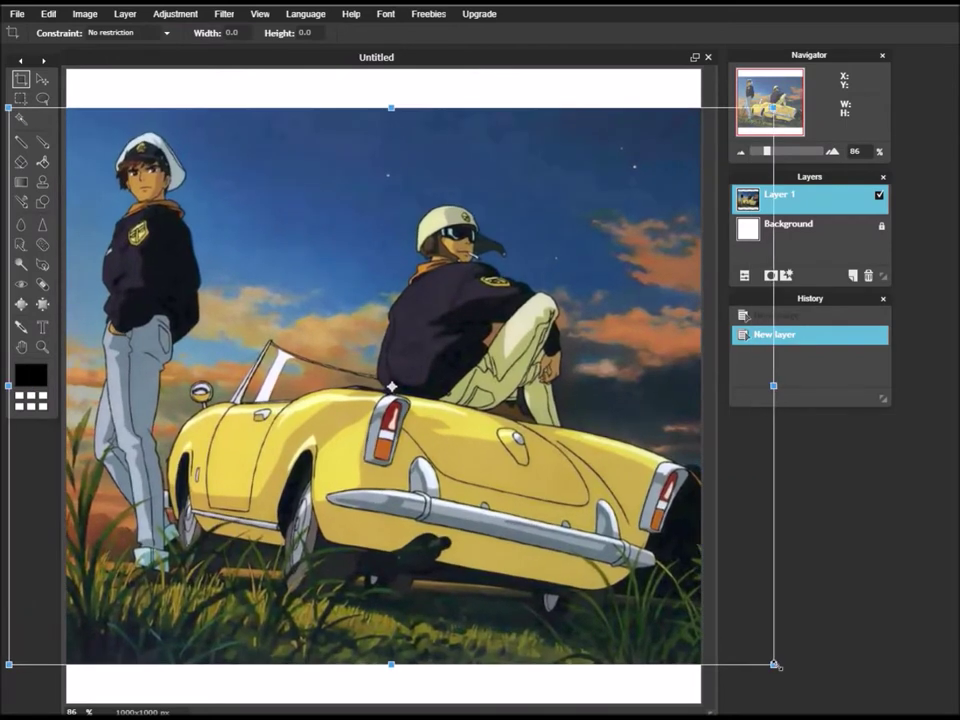
{"action": "left_click_drag", "start_coordinate": [803, 688], "coordinate": [828, 707]}
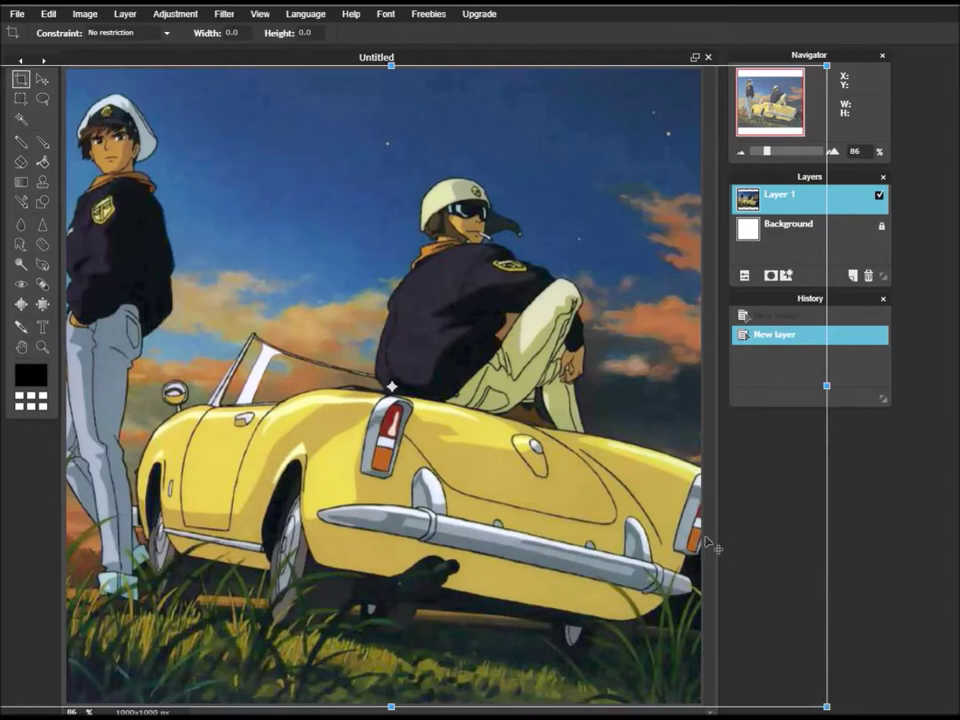
{"action": "left_click_drag", "start_coordinate": [705, 540], "coordinate": [755, 545]}
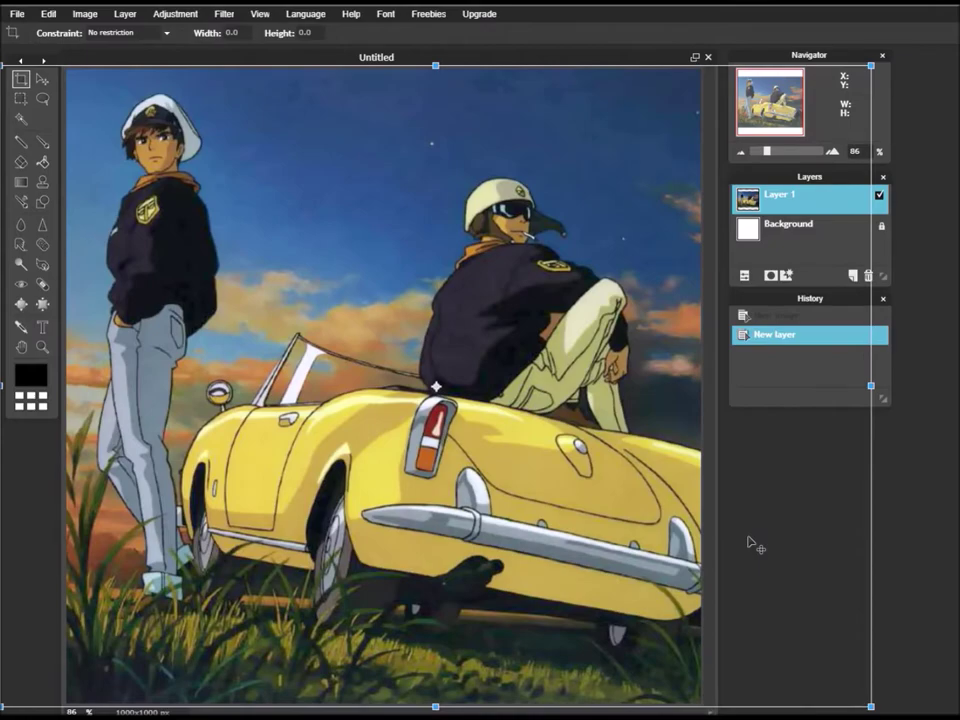
{"action": "left_click", "coordinate": [898, 504]}
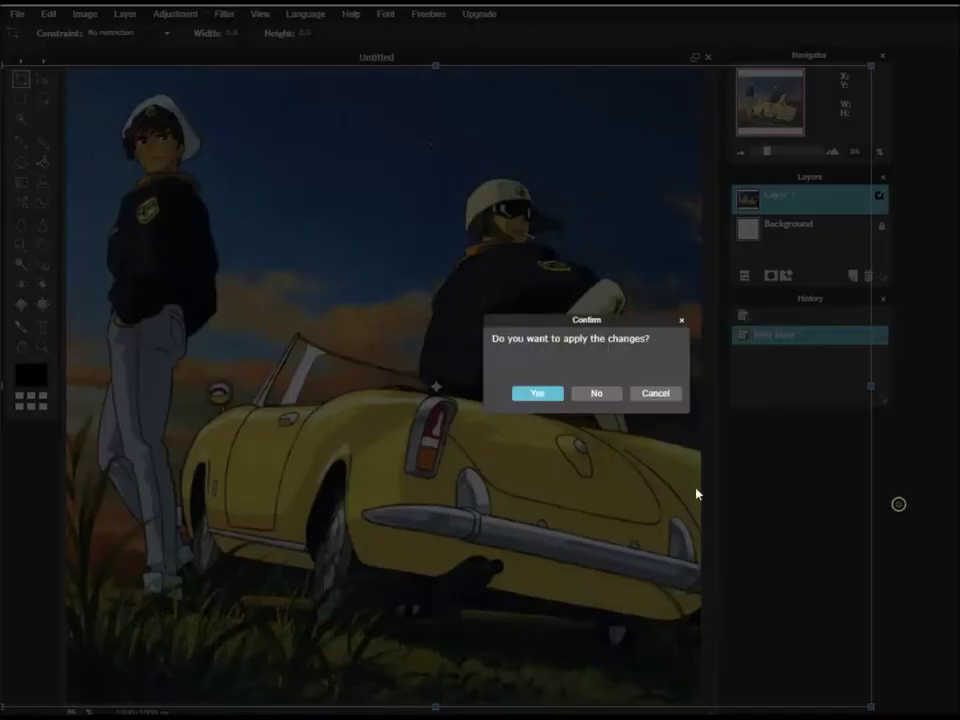
{"action": "left_click", "coordinate": [540, 393]}
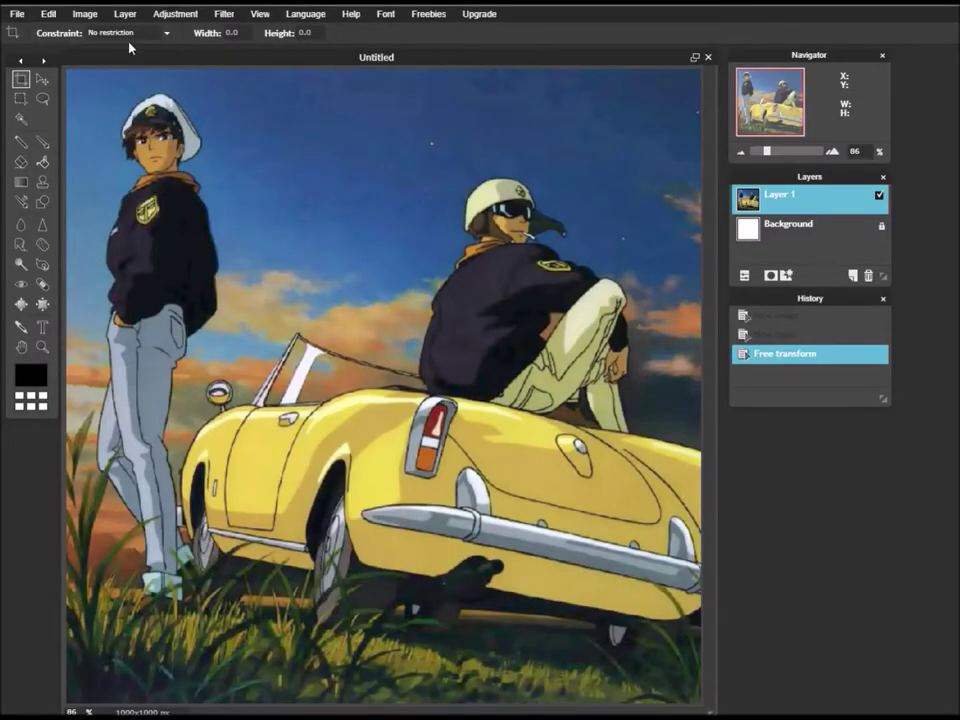
{"action": "left_click", "coordinate": [125, 15]}
Step: Add Cabot Circus.jpg as a new layer and slide it left on the canvas
{"action": "left_click", "coordinate": [150, 76]}
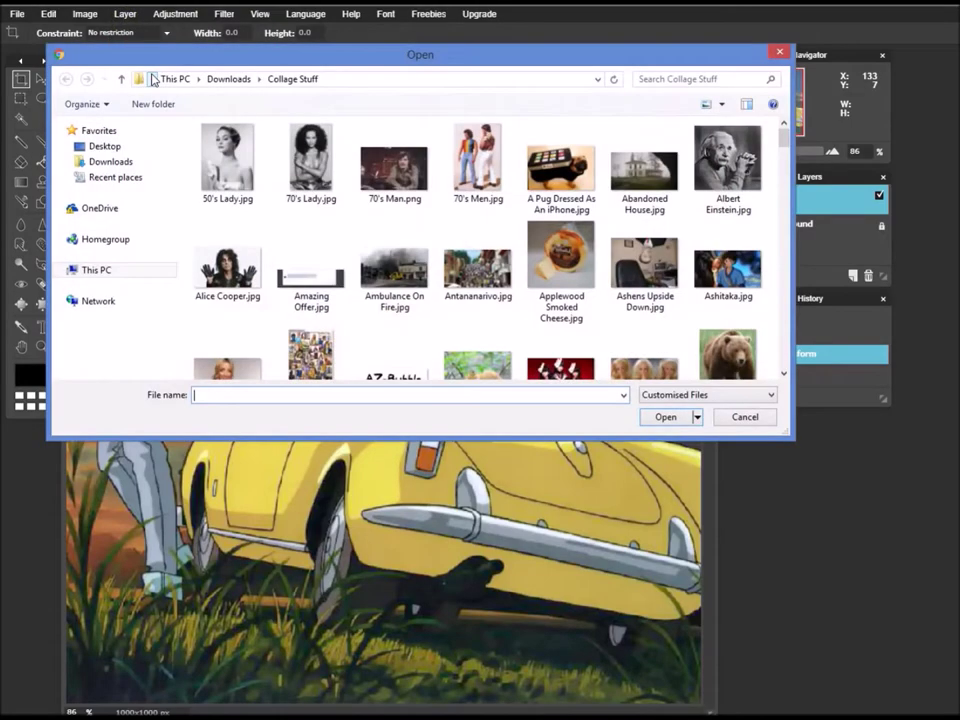
{"action": "type", "text": "Ca"}
{"action": "key", "text": "Down"}
{"action": "key", "text": "Return"}
{"action": "key", "text": "Return"}
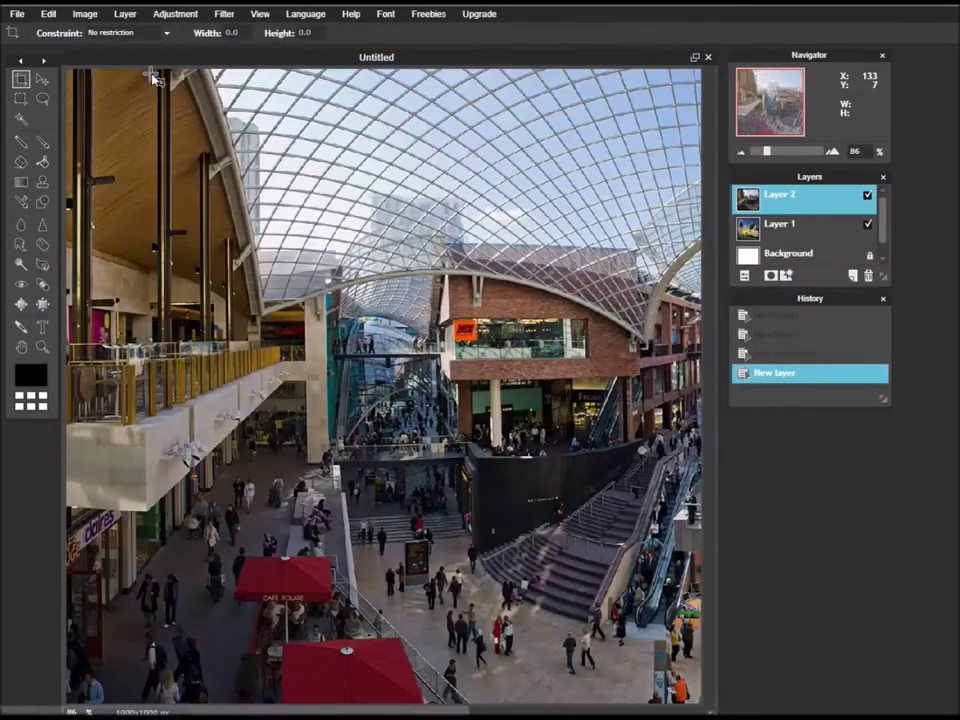
{"action": "left_click", "coordinate": [42, 78]}
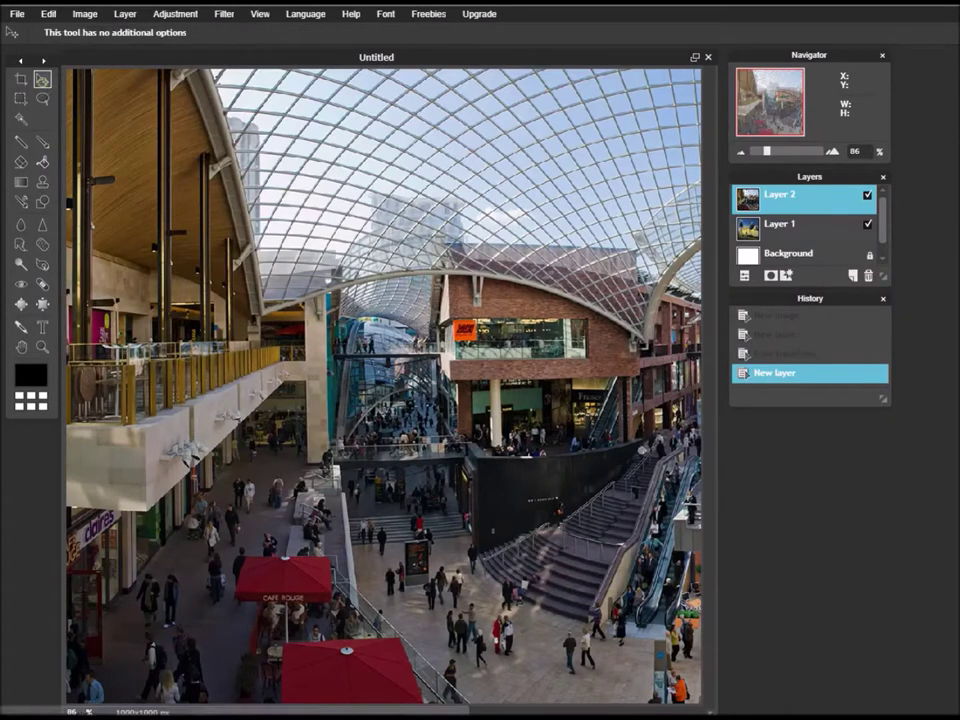
{"action": "mouse_move", "coordinate": [641, 316]}
{"action": "left_mouse_down"}
{"action": "mouse_move", "coordinate": [500, 318]}
{"action": "mouse_move", "coordinate": [483, 307]}
{"action": "mouse_move", "coordinate": [340, 300]}
{"action": "left_mouse_up"}
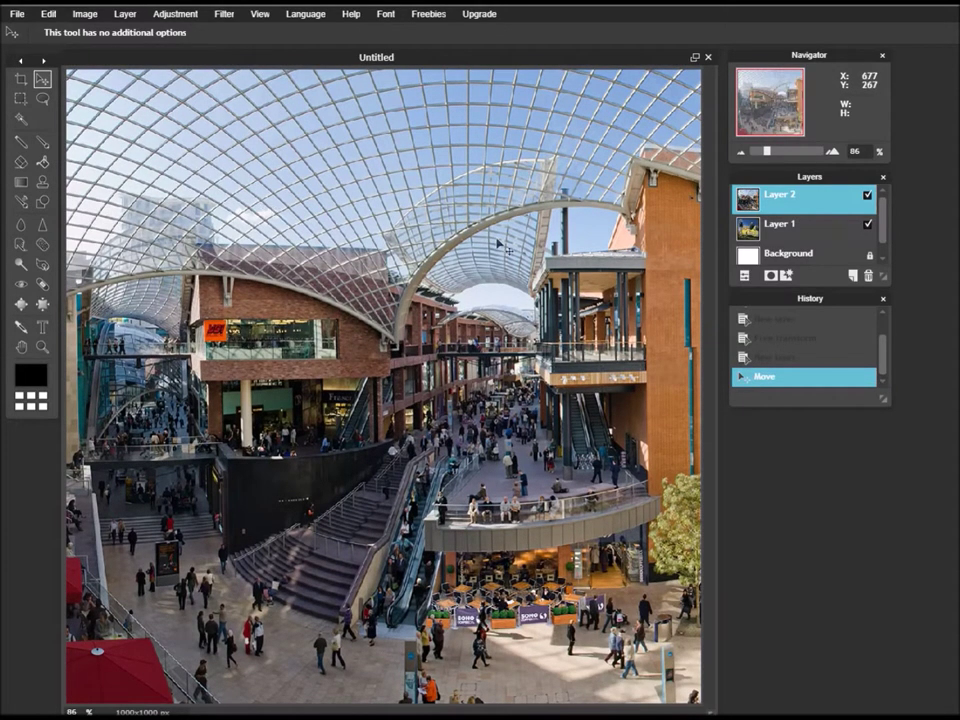
Step: Set the mall photo layer's blend mode to Overlay
{"action": "left_click", "coordinate": [744, 275]}
{"action": "left_click", "coordinate": [830, 256]}
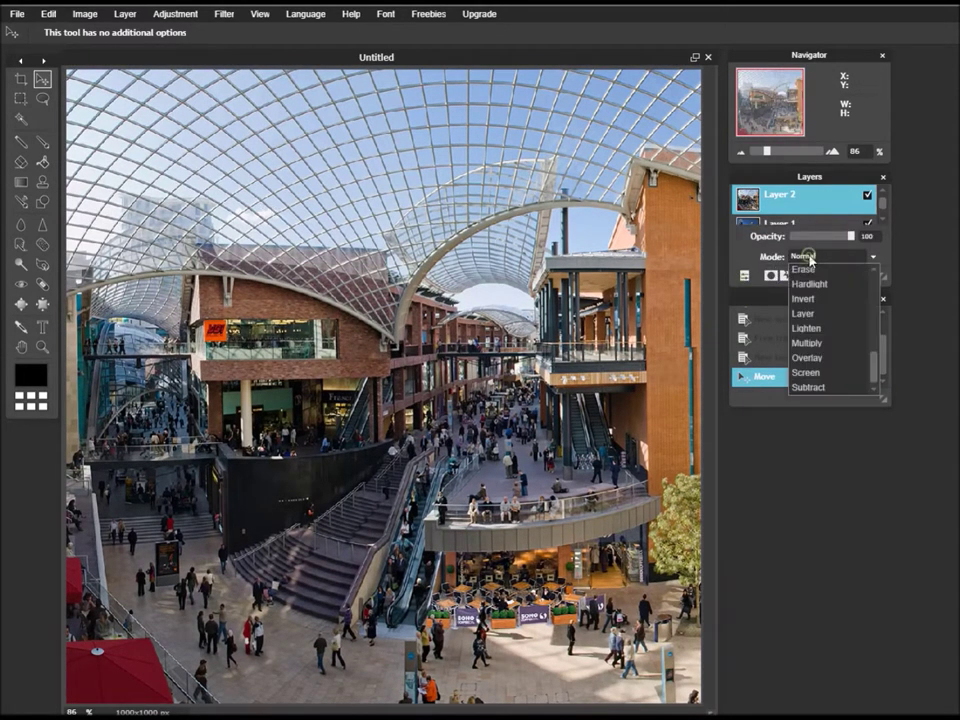
{"action": "left_click", "coordinate": [823, 359]}
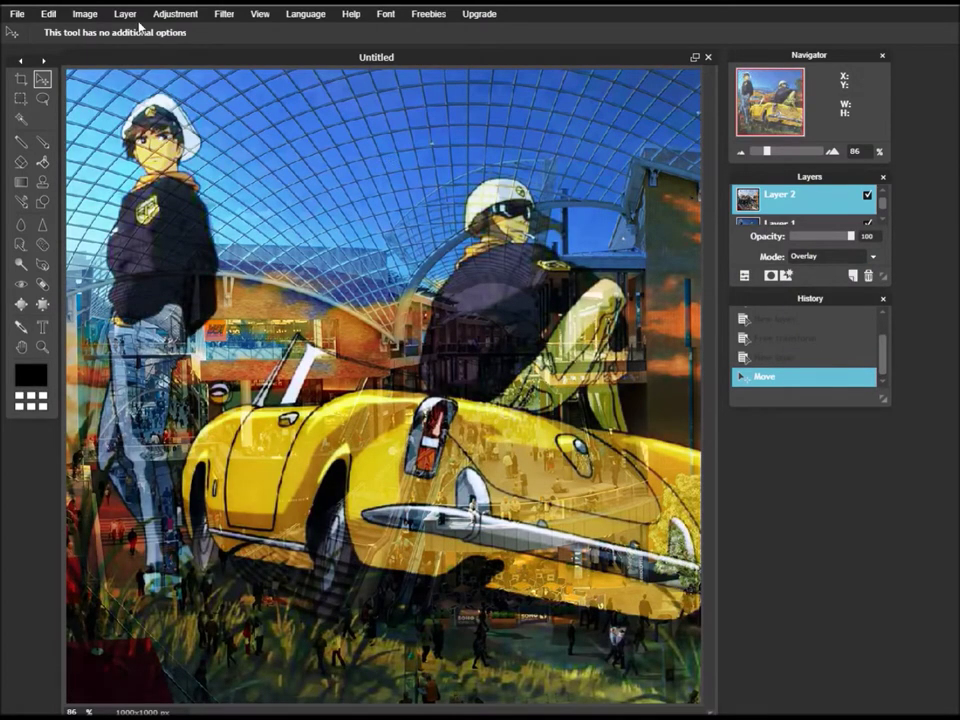
{"action": "left_click", "coordinate": [133, 16]}
{"action": "left_click", "coordinate": [155, 76]}
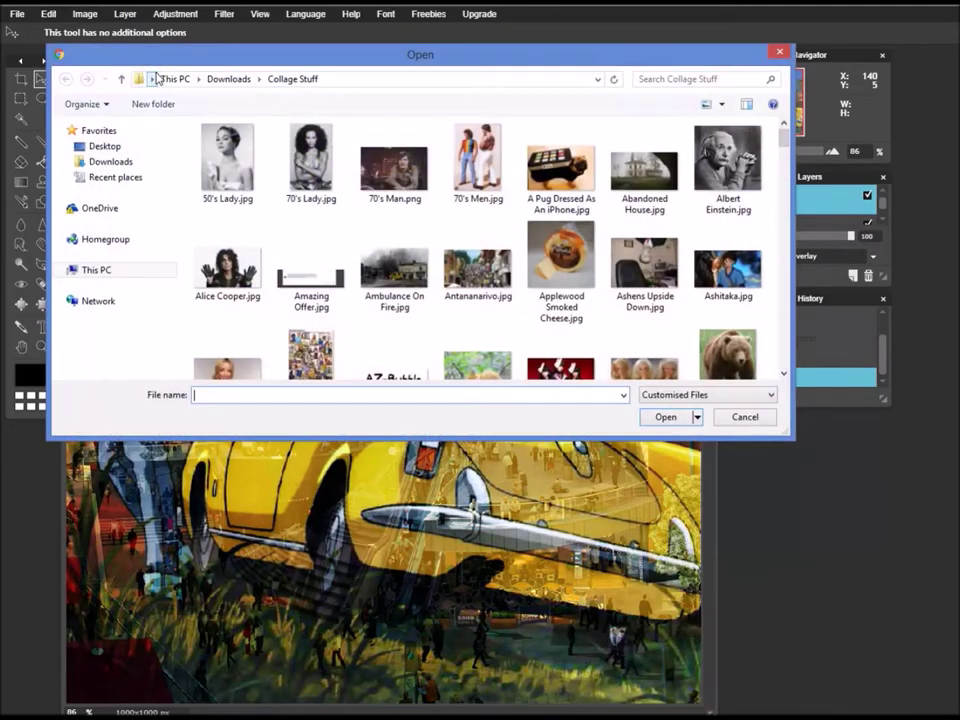
Step: Add Hedgehog.jpg as a layer and free-transform it to fill the canvas
{"action": "type", "text": "He"}
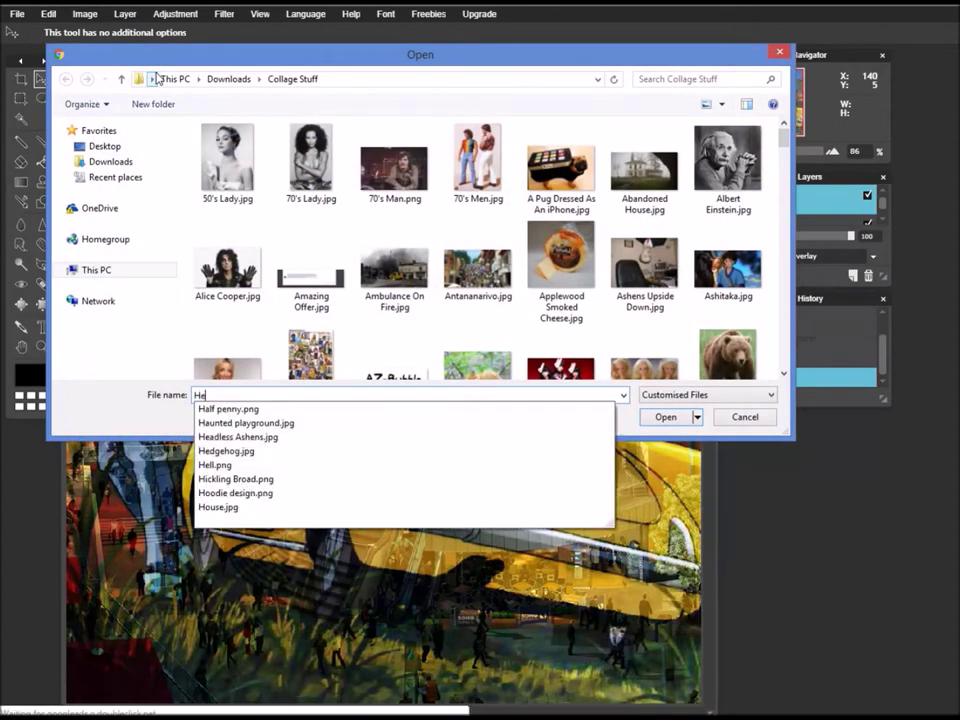
{"action": "key", "text": "Down"}
{"action": "key", "text": "Down"}
{"action": "key", "text": "Return"}
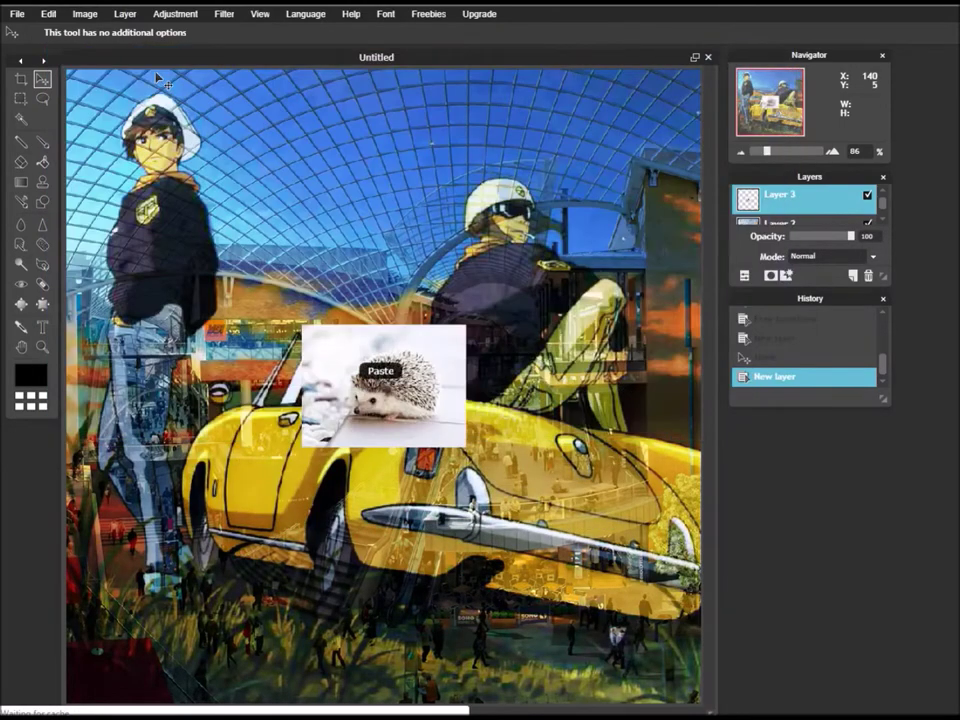
{"action": "left_click", "coordinate": [48, 14]}
{"action": "left_click", "coordinate": [72, 121]}
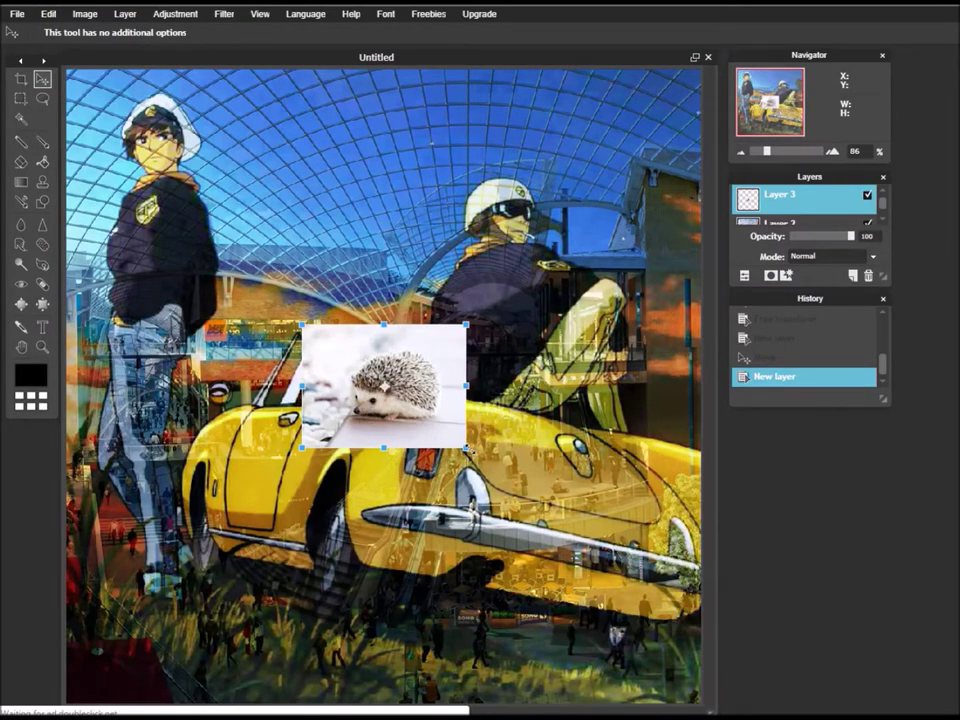
{"action": "left_click_drag", "start_coordinate": [466, 448], "coordinate": [827, 707]}
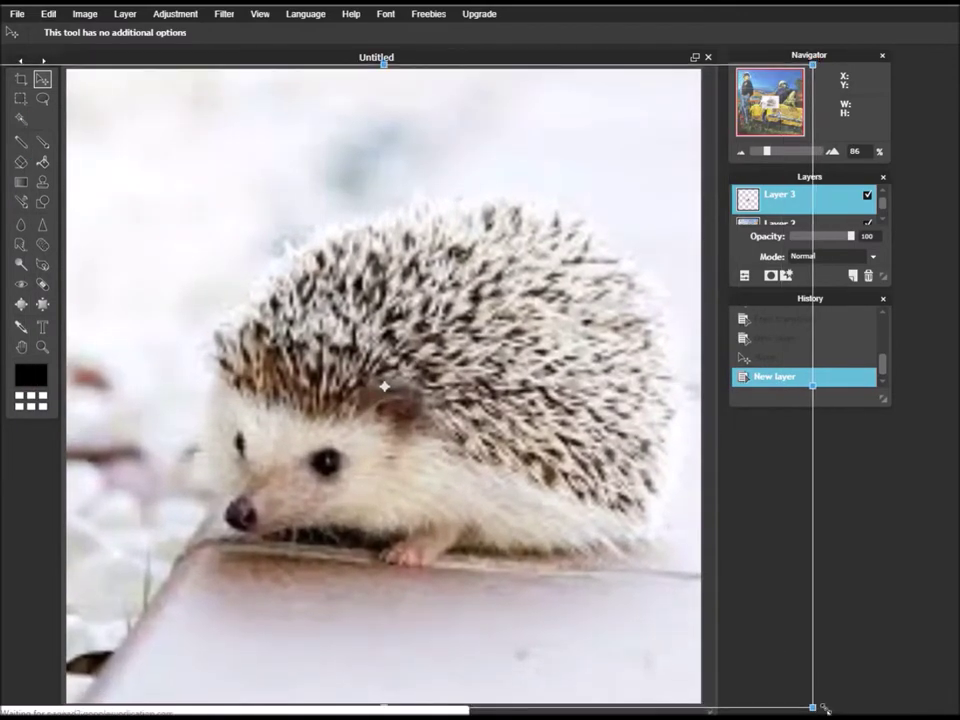
{"action": "left_click", "coordinate": [878, 629]}
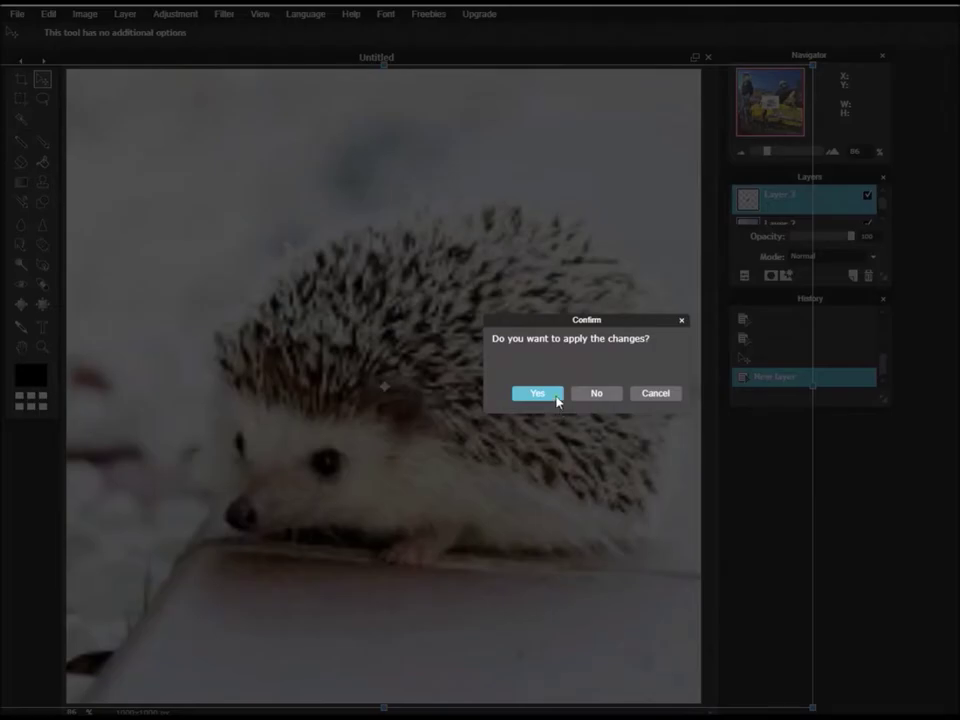
{"action": "left_click", "coordinate": [538, 393]}
Step: Blend the hedgehog layer in Overlay and merge all visible layers into the Background
{"action": "left_click", "coordinate": [819, 260]}
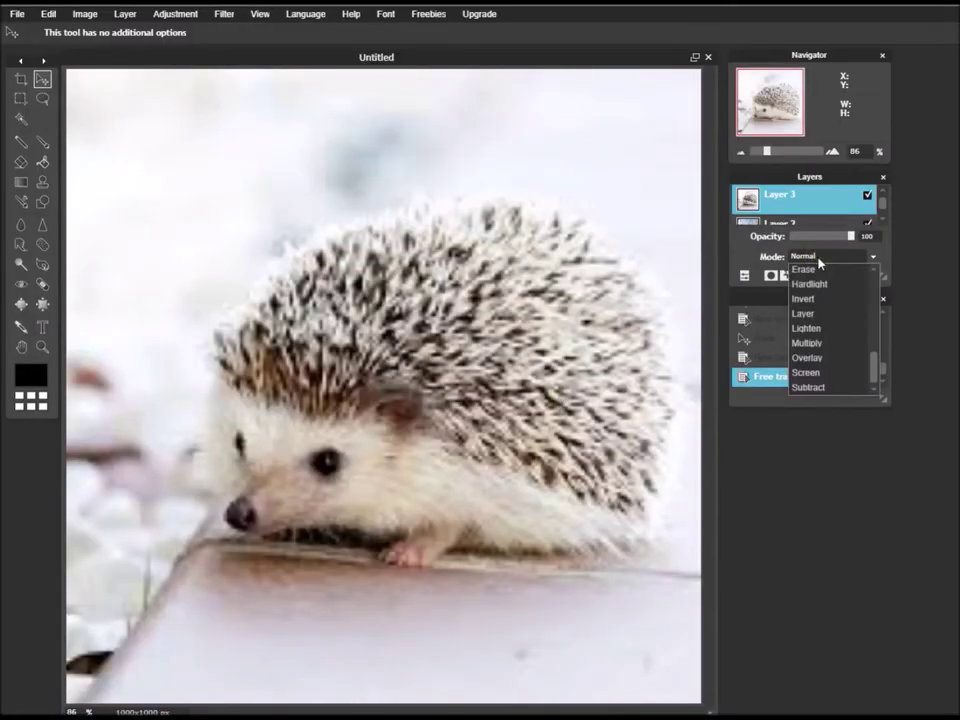
{"action": "left_click", "coordinate": [820, 365]}
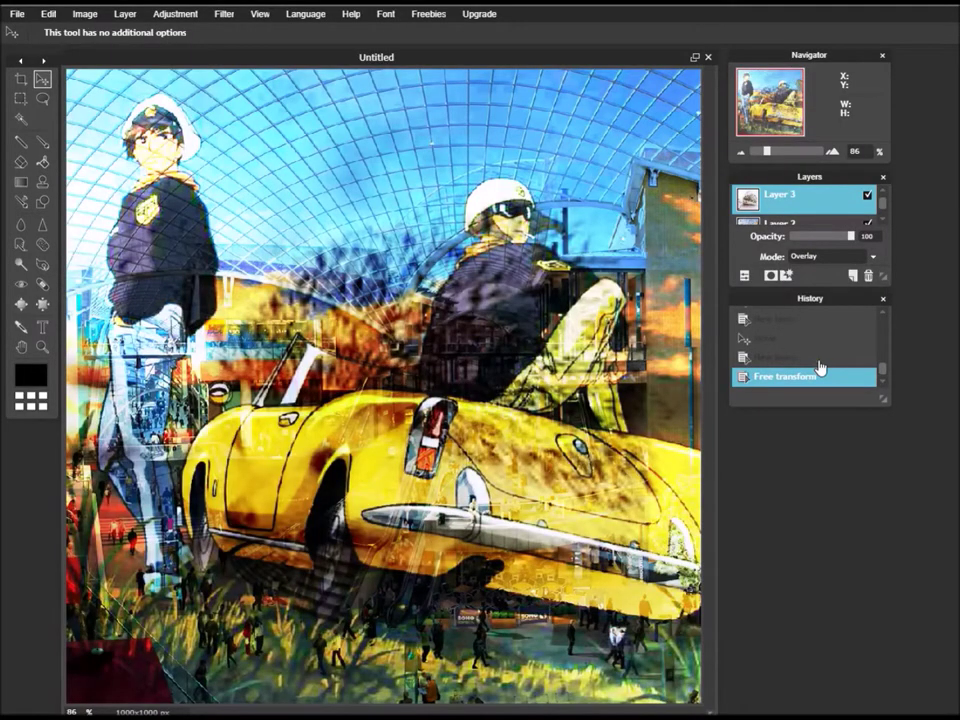
{"action": "left_click", "coordinate": [125, 14]}
{"action": "left_click", "coordinate": [141, 124]}
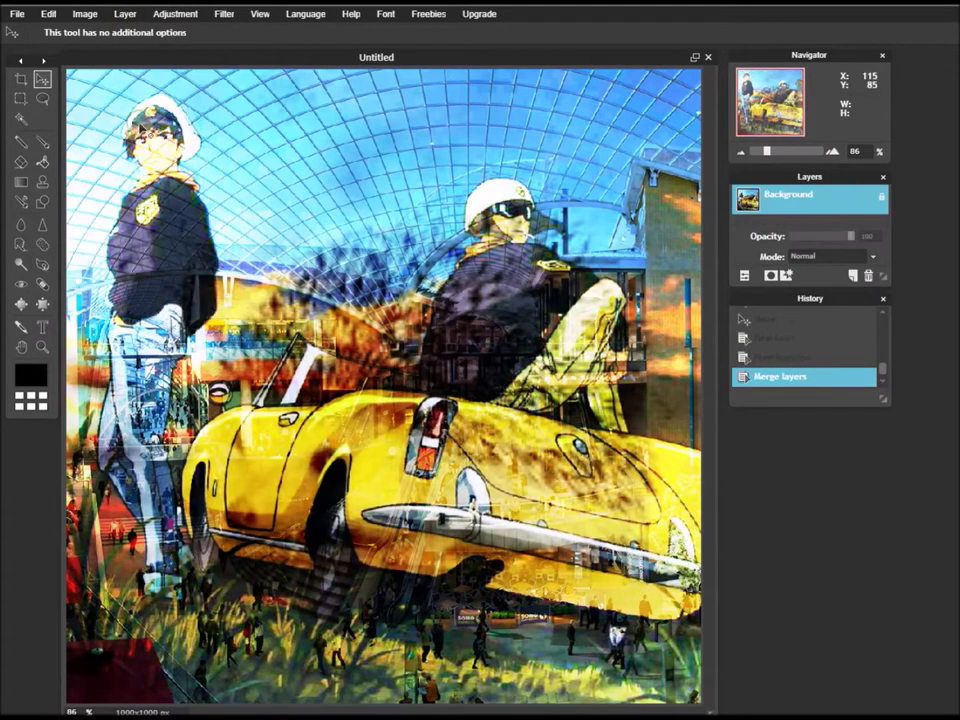
{"action": "left_click", "coordinate": [127, 15]}
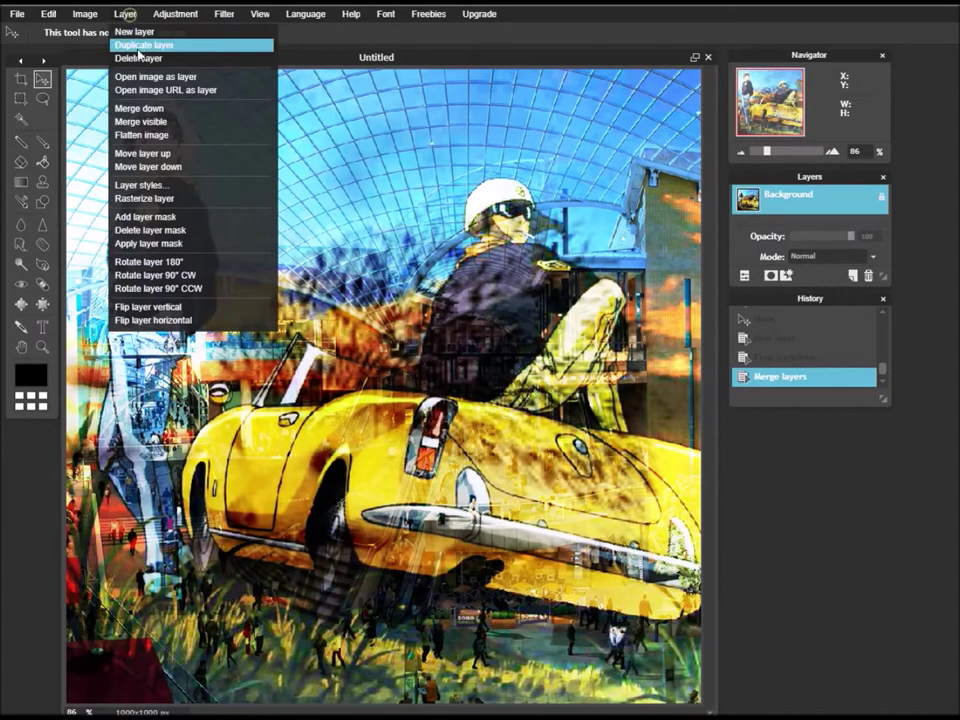
Step: Duplicate the Background, flip the copy horizontally at 50% opacity, and merge visible layers
{"action": "left_click", "coordinate": [139, 46]}
{"action": "left_click", "coordinate": [125, 14]}
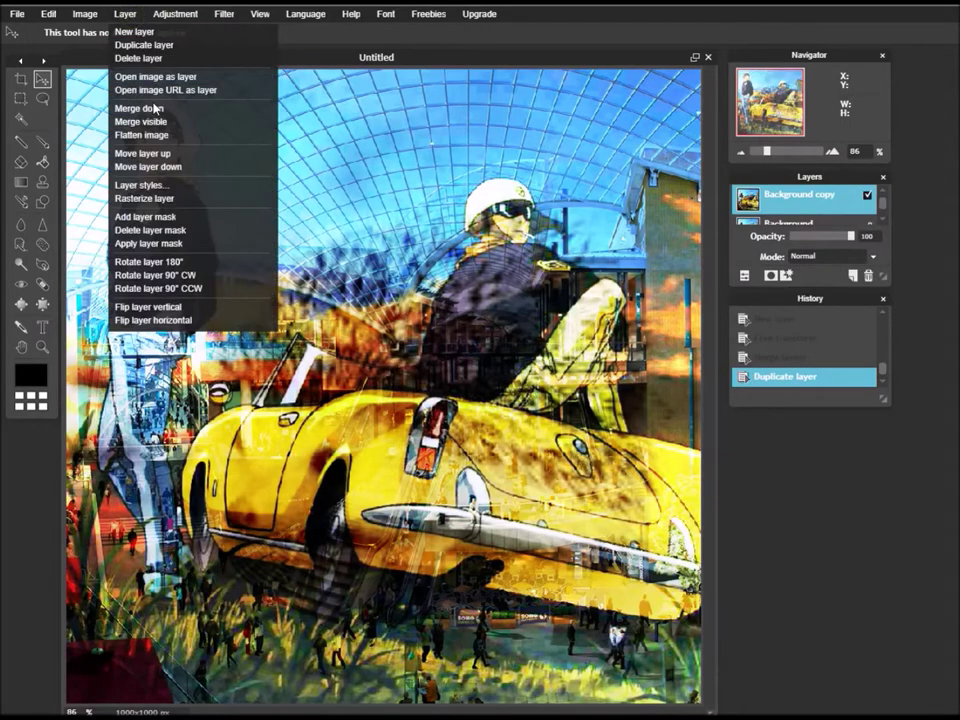
{"action": "left_click", "coordinate": [199, 322]}
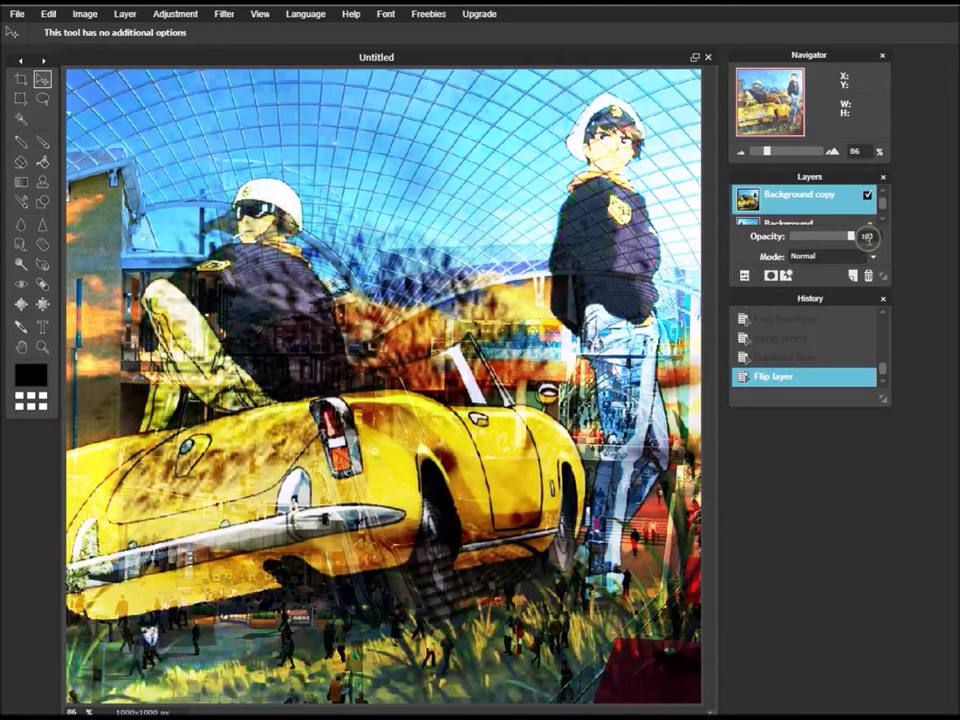
{"action": "type", "text": "50"}
{"action": "key", "text": "Return"}
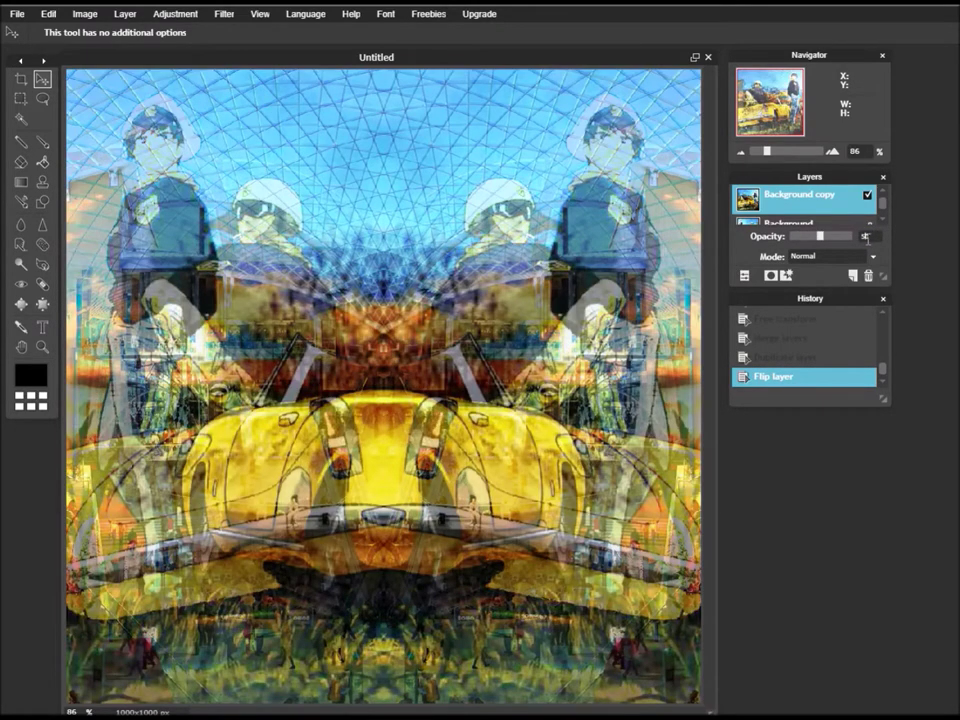
{"action": "left_click", "coordinate": [131, 19]}
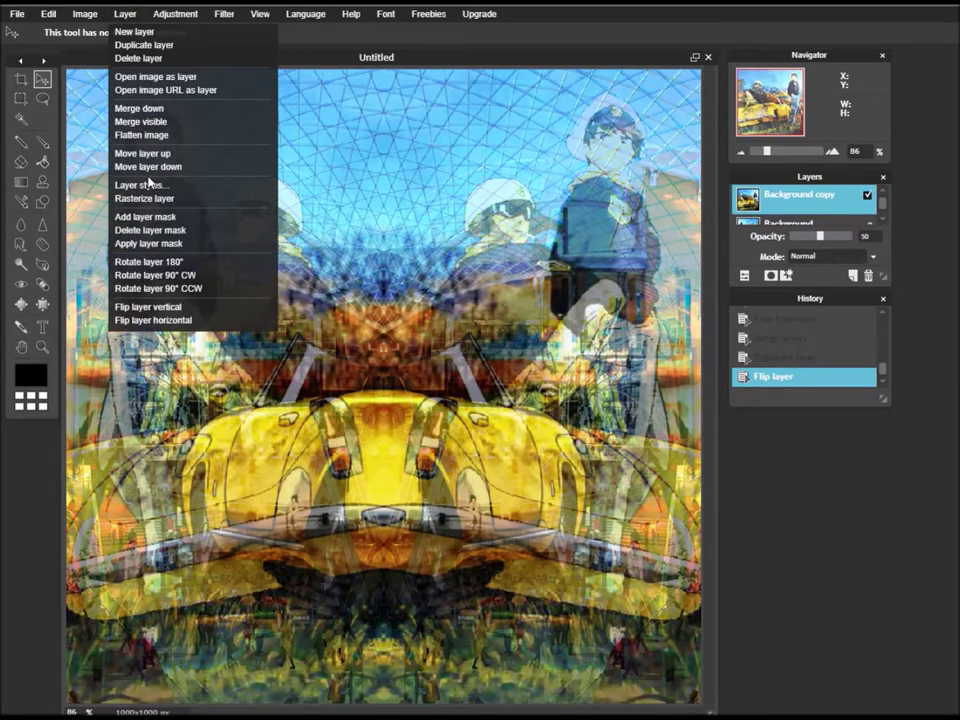
{"action": "left_click", "coordinate": [141, 121]}
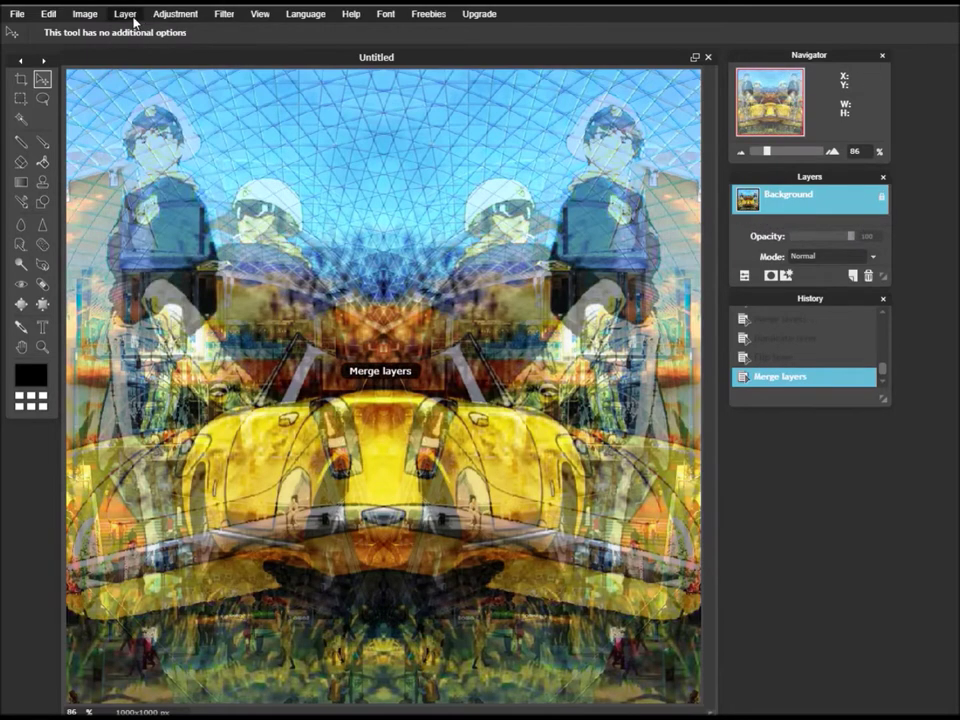
Step: Duplicate the mirrored collage, flip the copy vertically, and fade it to about 50% opacity
{"action": "left_click", "coordinate": [125, 14]}
{"action": "left_click", "coordinate": [130, 45]}
{"action": "left_click", "coordinate": [127, 15]}
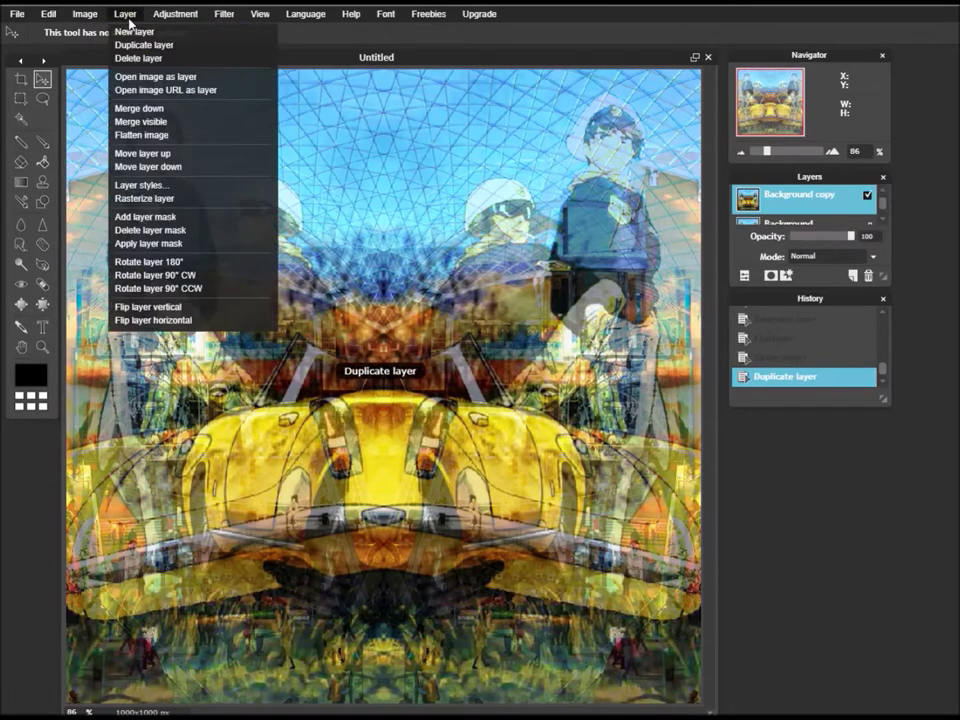
{"action": "left_click", "coordinate": [148, 307]}
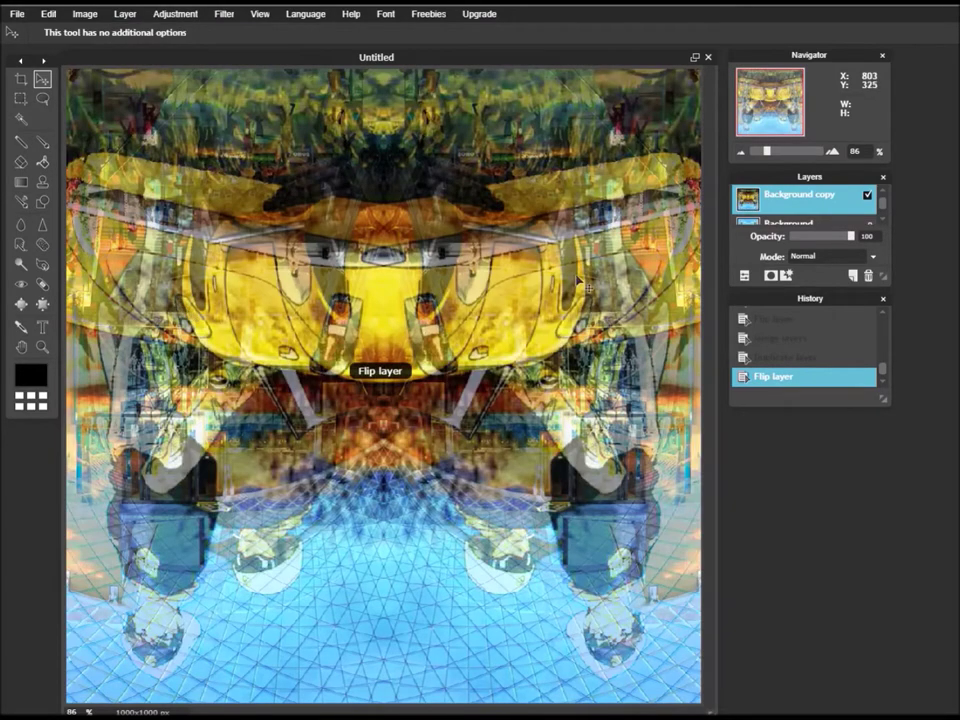
{"action": "left_click_drag", "start_coordinate": [853, 243], "coordinate": [826, 246]}
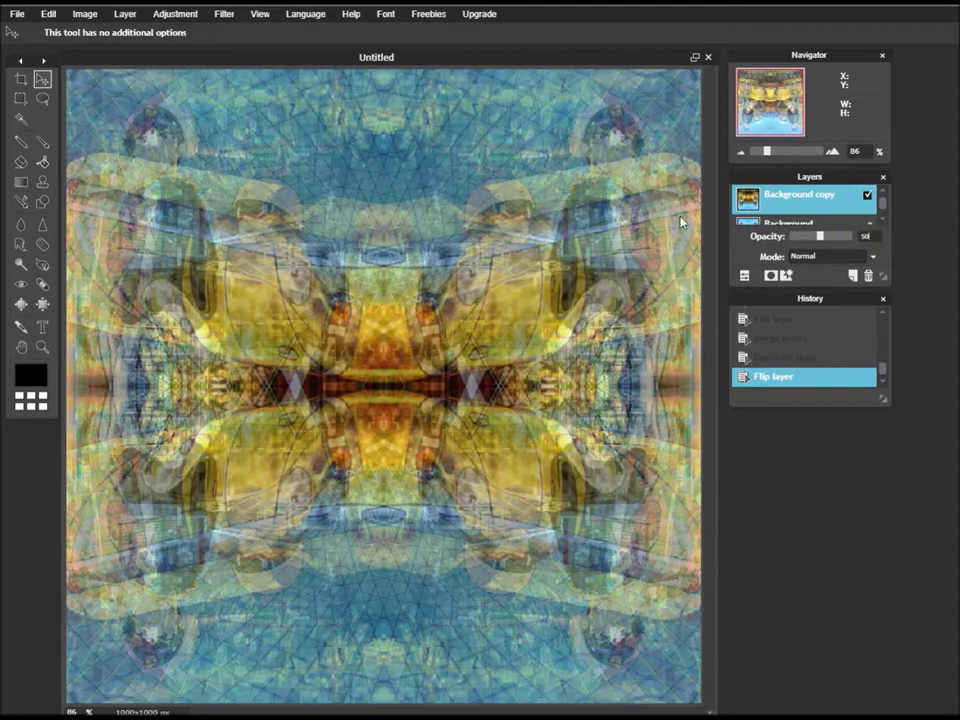
{"action": "left_click", "coordinate": [126, 14]}
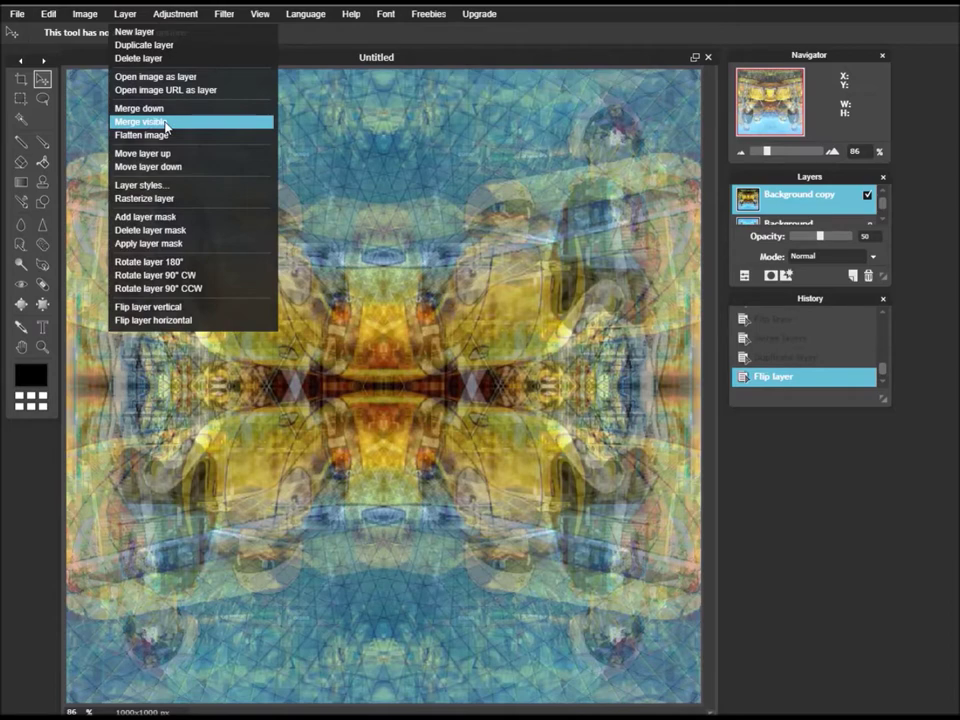
Step: Merge visible, then blend in a 90° clockwise-rotated copy at 50% opacity and merge again
{"action": "left_click", "coordinate": [166, 123]}
{"action": "left_click", "coordinate": [124, 14]}
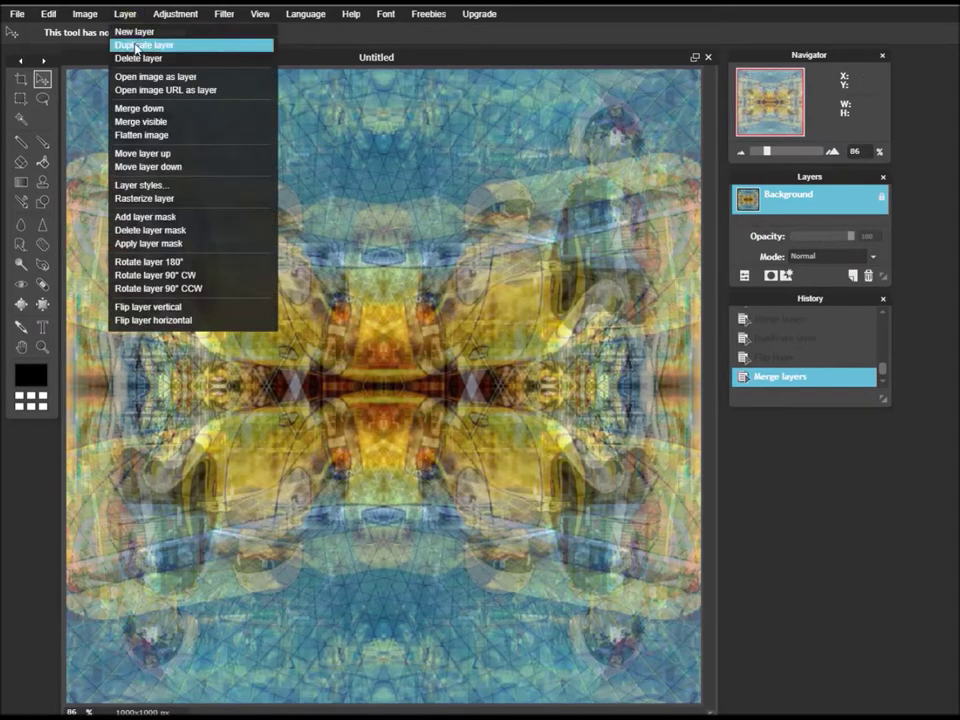
{"action": "left_click", "coordinate": [137, 46]}
{"action": "left_click", "coordinate": [124, 14]}
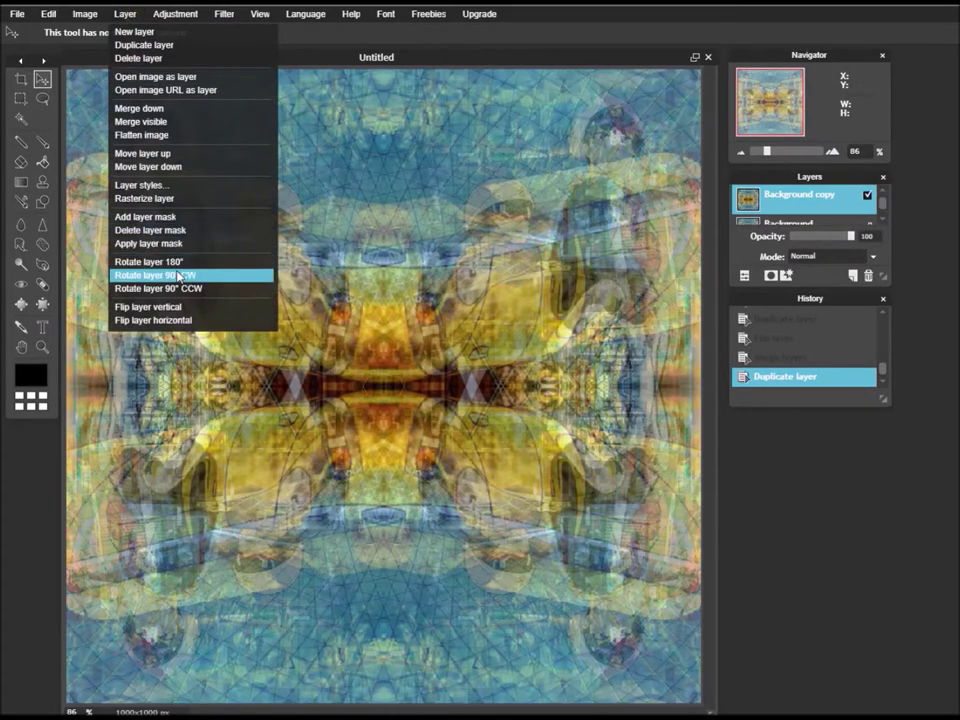
{"action": "left_click", "coordinate": [178, 276]}
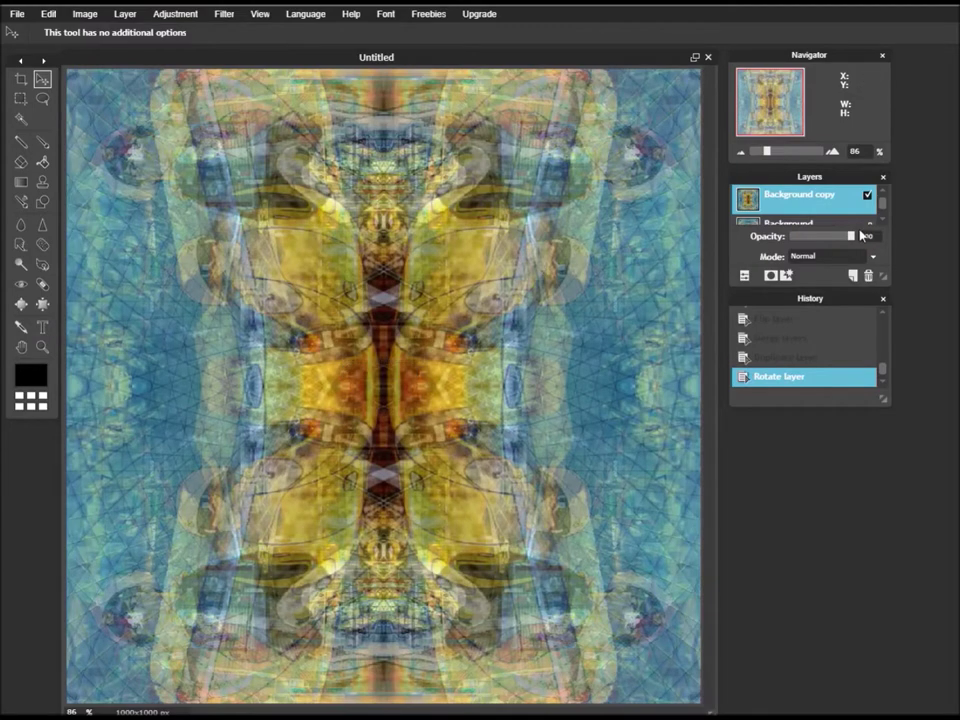
{"action": "type", "text": "50"}
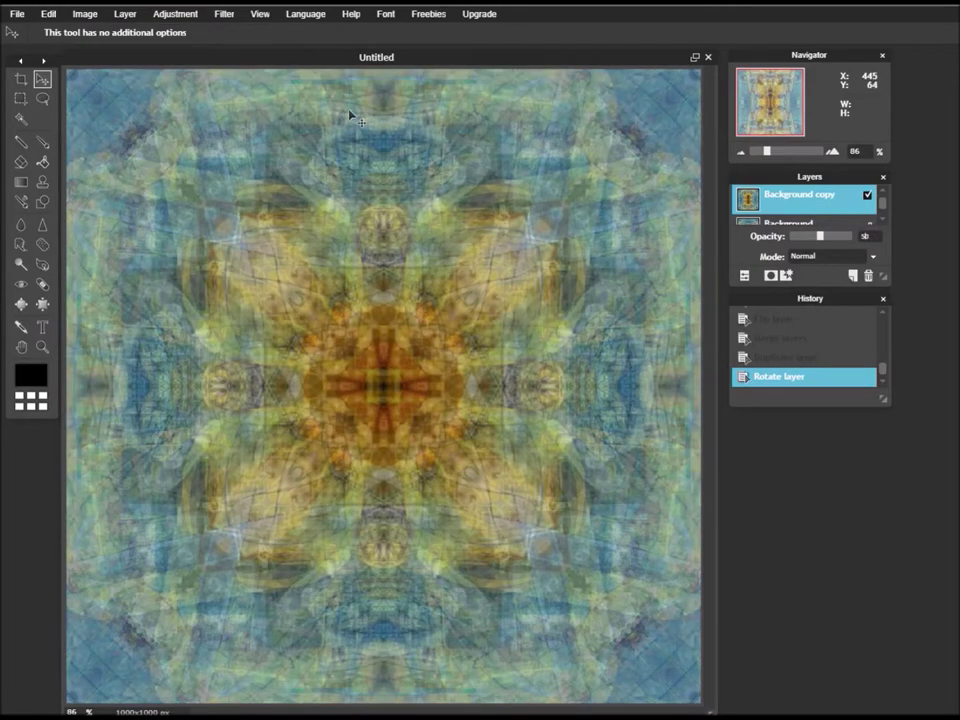
{"action": "left_click", "coordinate": [133, 18]}
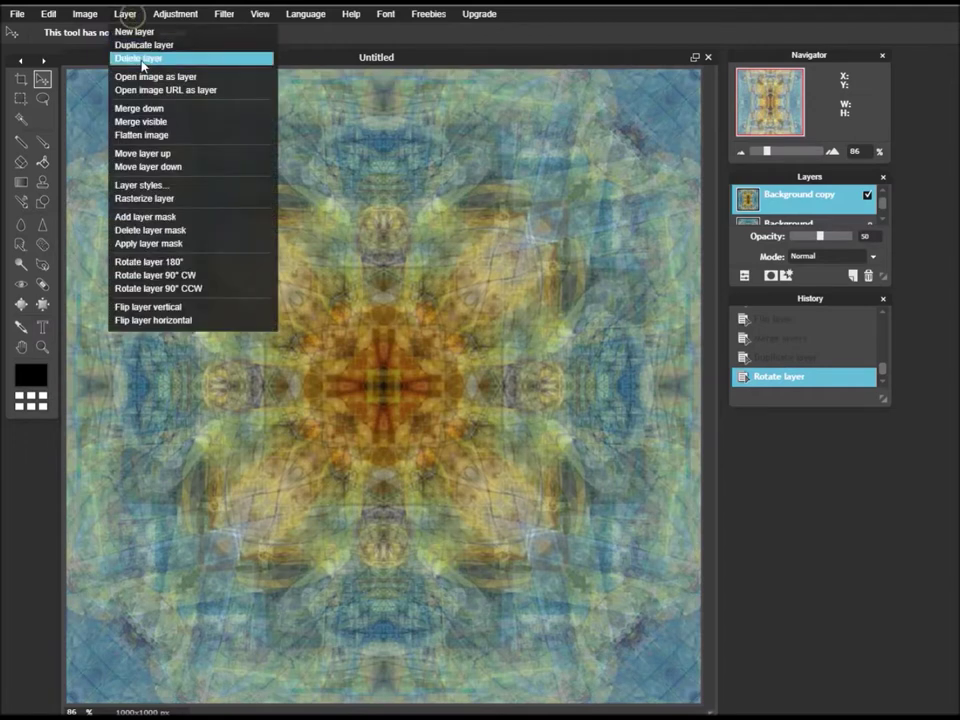
{"action": "left_click", "coordinate": [168, 123]}
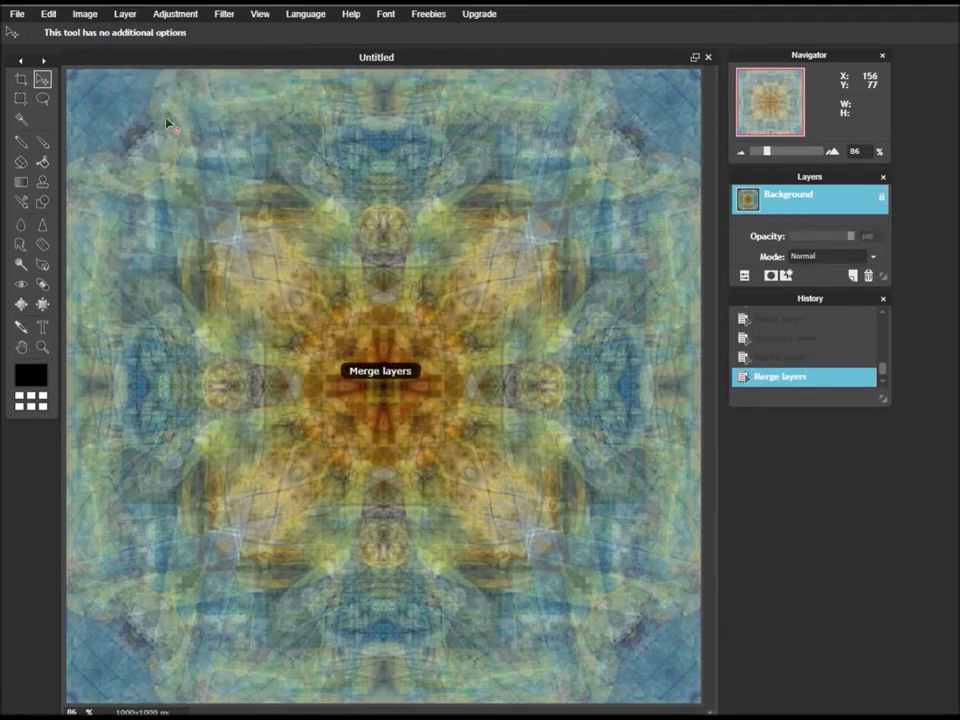
Step: Duplicate the kaleidoscope layer and fade the copy to about 50% opacity
{"action": "left_click", "coordinate": [133, 18]}
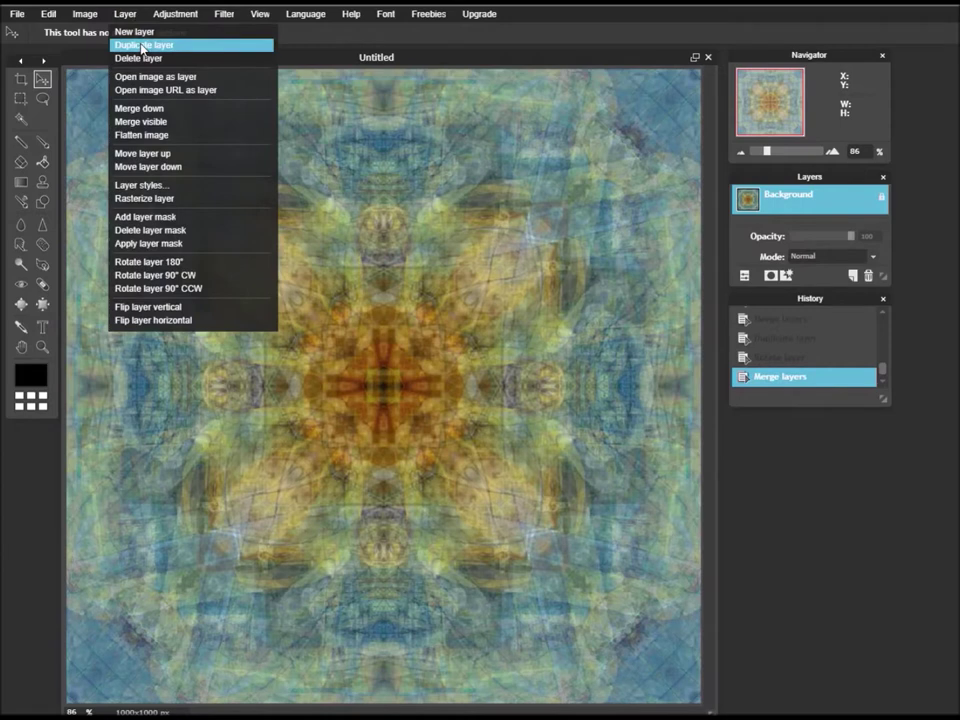
{"action": "left_click", "coordinate": [130, 44]}
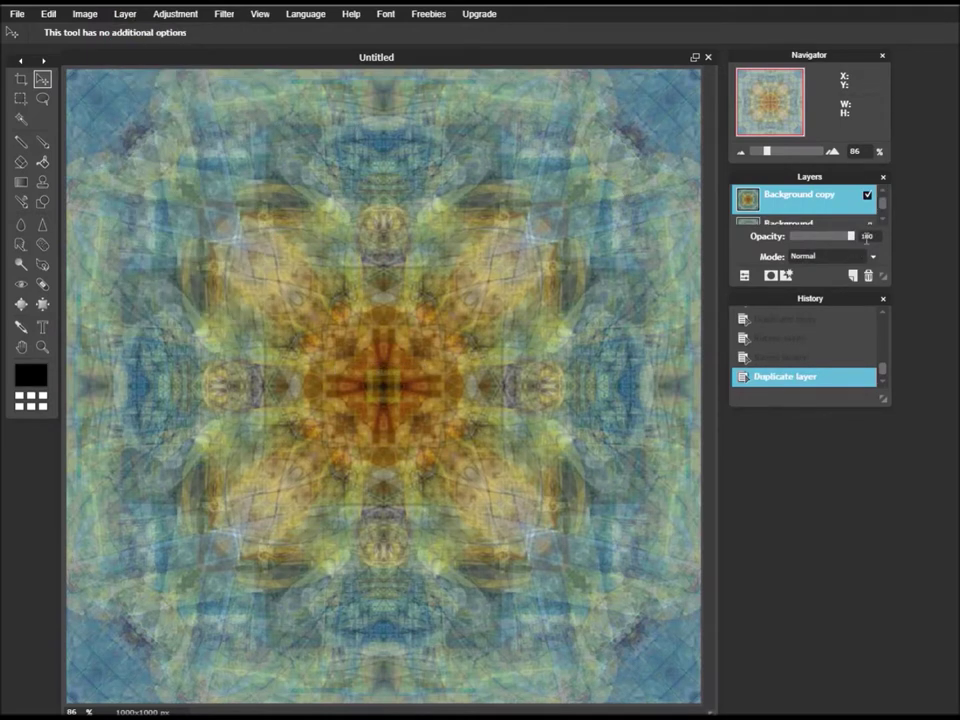
{"action": "left_click_drag", "start_coordinate": [850, 236], "coordinate": [819, 236]}
Step: Rotate the copy diagonally with Free transform, apply it, and merge visible layers
{"action": "left_click", "coordinate": [49, 15]}
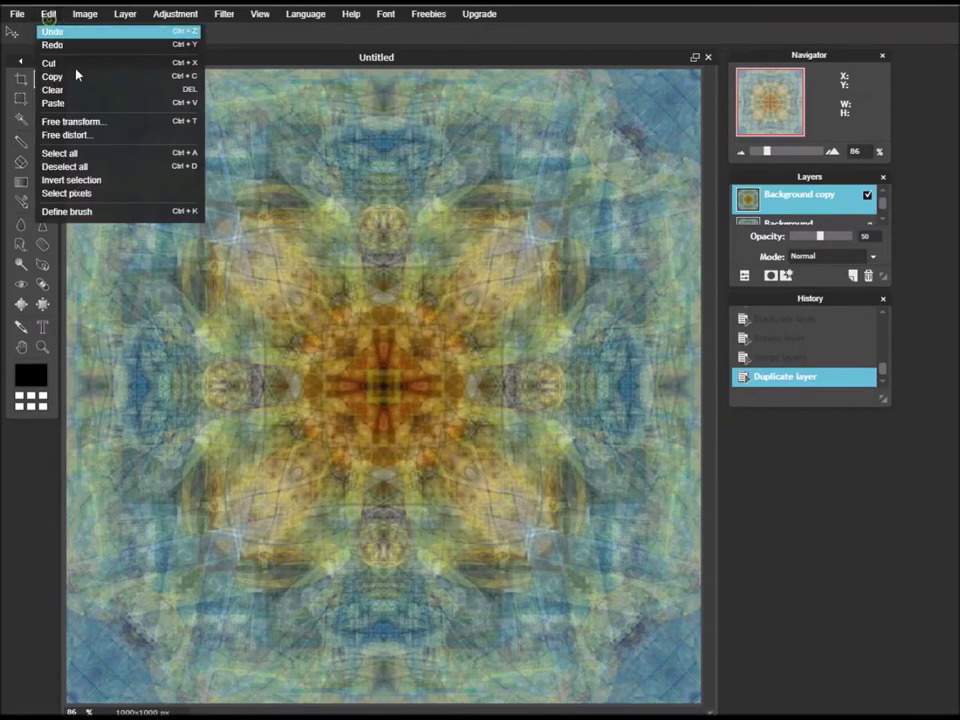
{"action": "left_click", "coordinate": [96, 124]}
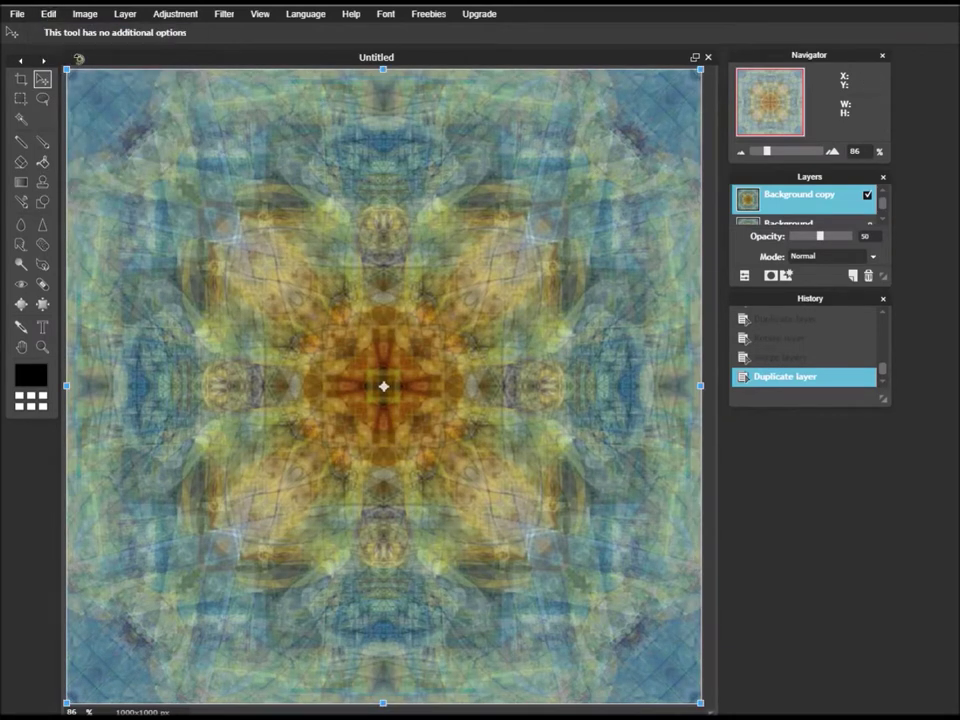
{"action": "mouse_move", "coordinate": [78, 59]}
{"action": "left_mouse_down"}
{"action": "mouse_move", "coordinate": [279, 76]}
{"action": "mouse_move", "coordinate": [337, 97]}
{"action": "left_mouse_up"}
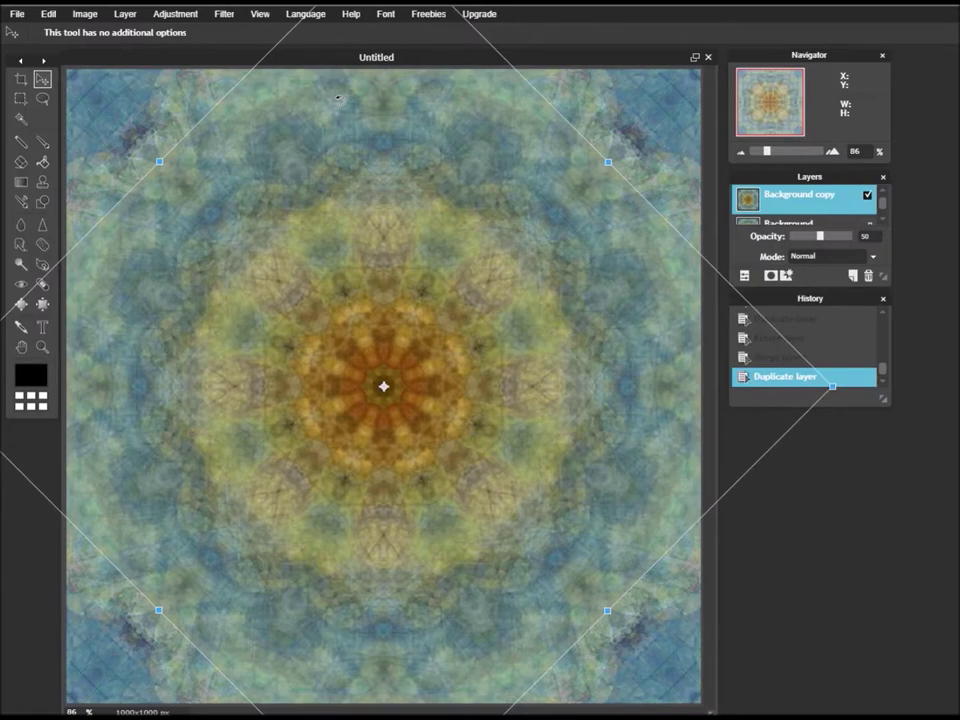
{"action": "left_click", "coordinate": [743, 418]}
{"action": "left_click", "coordinate": [538, 393]}
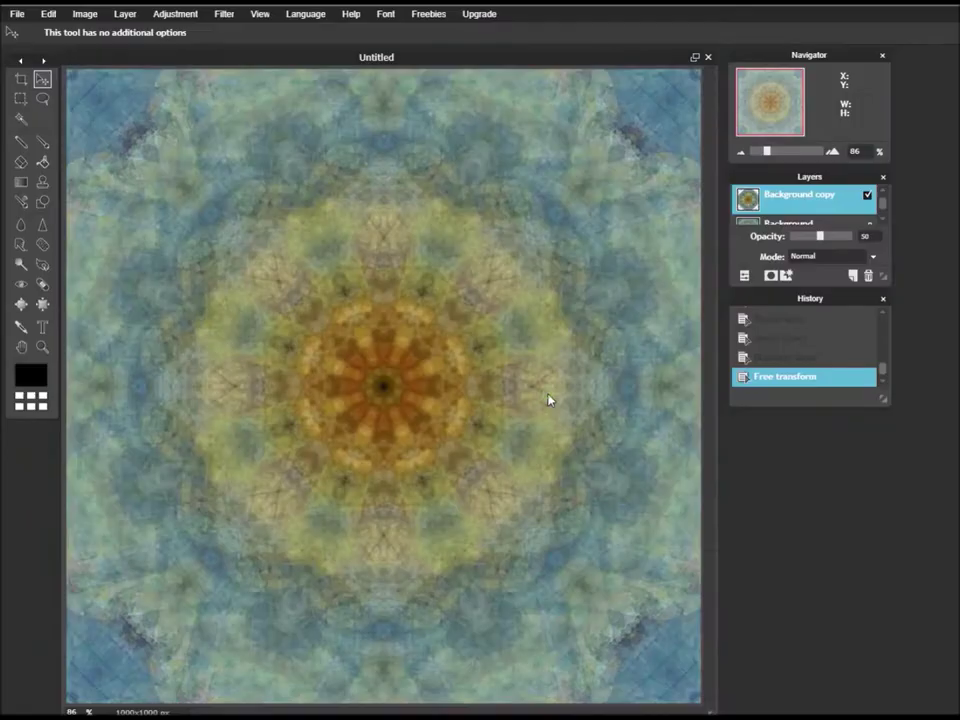
{"action": "left_click", "coordinate": [127, 15]}
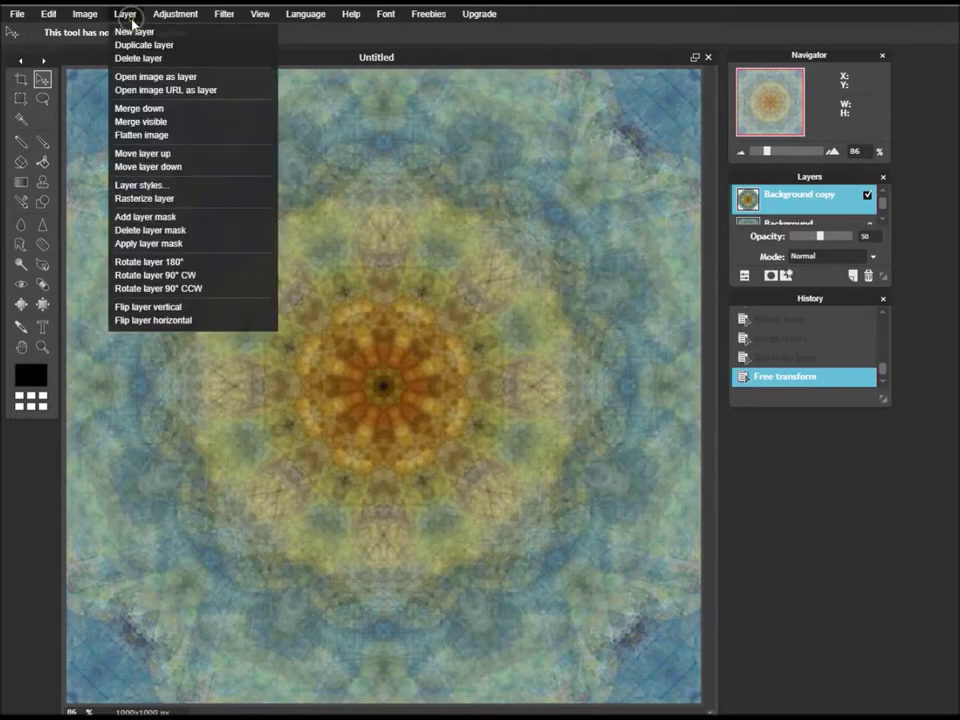
{"action": "left_click", "coordinate": [163, 124]}
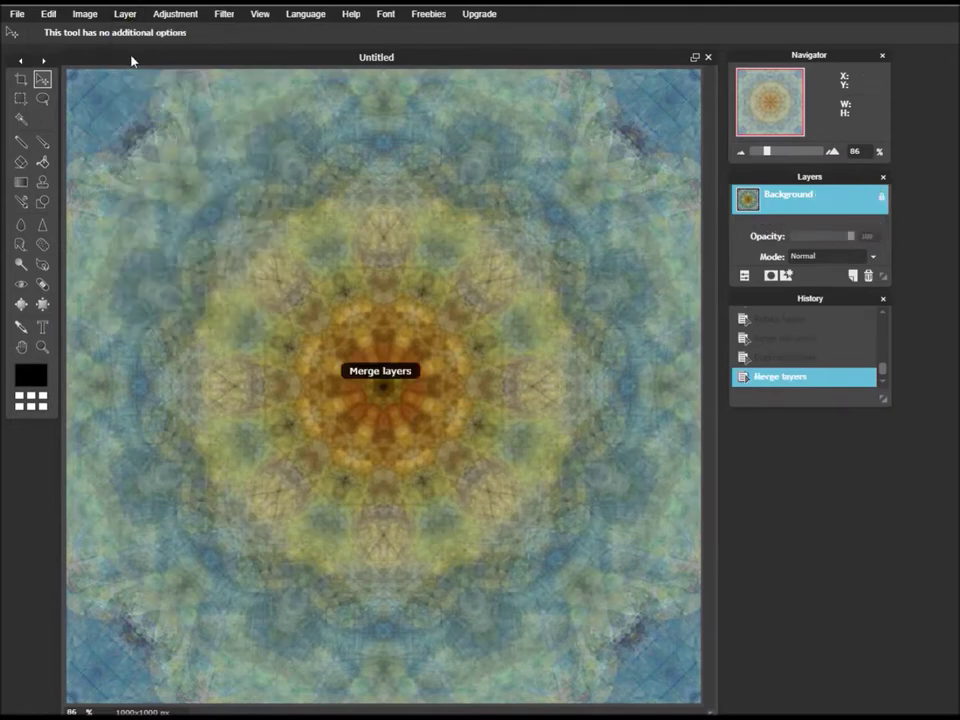
{"action": "left_click", "coordinate": [127, 15]}
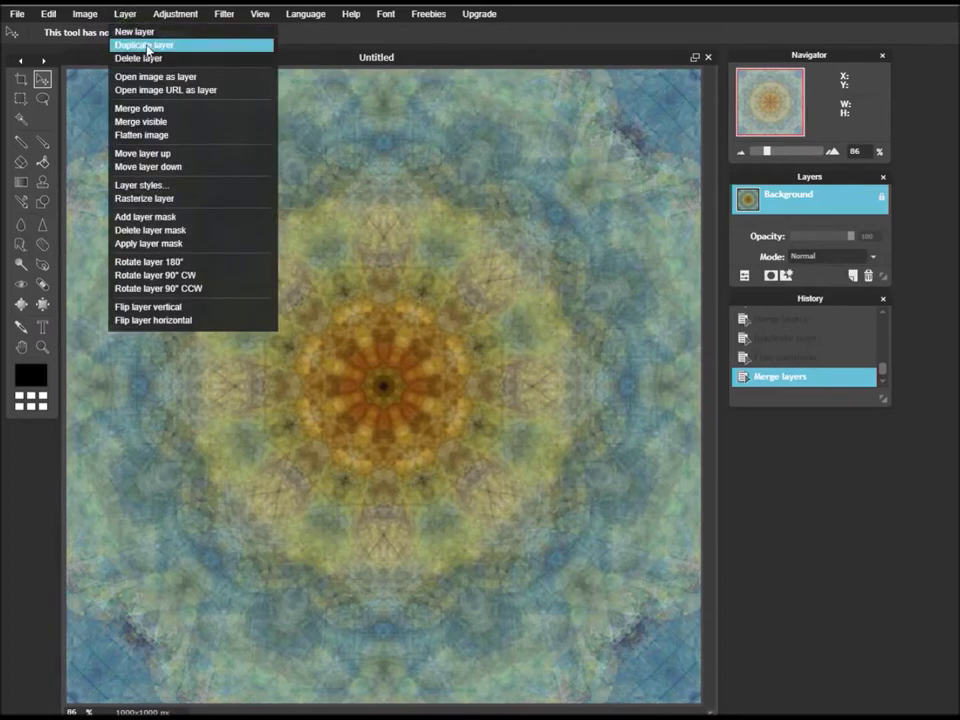
Step: Duplicate the mandala, rotate the copy with Free transform, apply it, and merge visible layers
{"action": "left_click", "coordinate": [147, 46]}
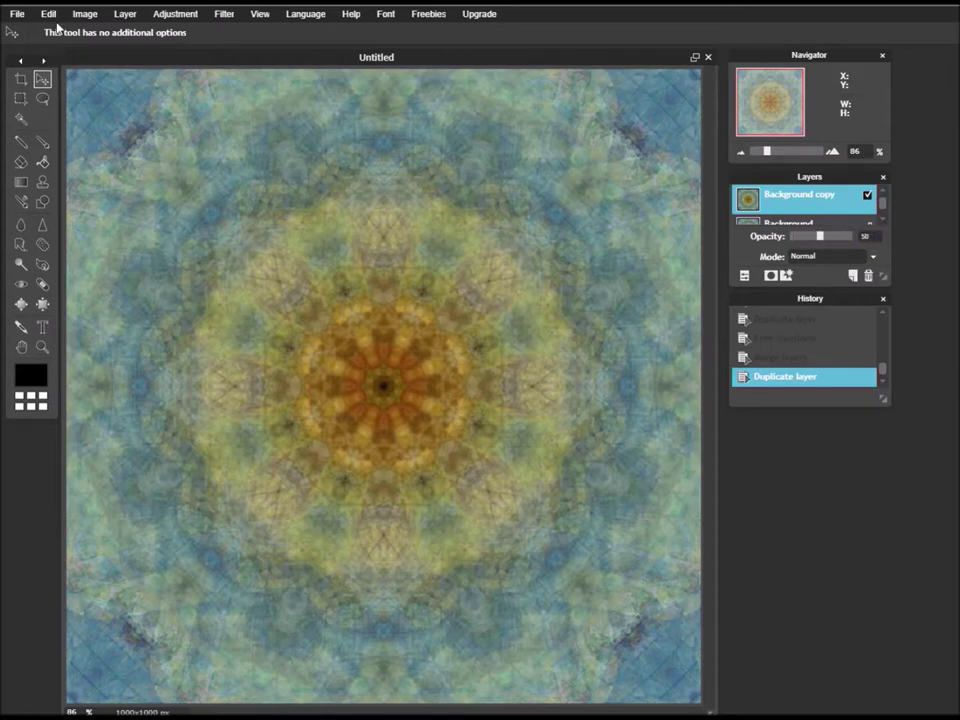
{"action": "left_click", "coordinate": [48, 13]}
{"action": "left_click", "coordinate": [82, 120]}
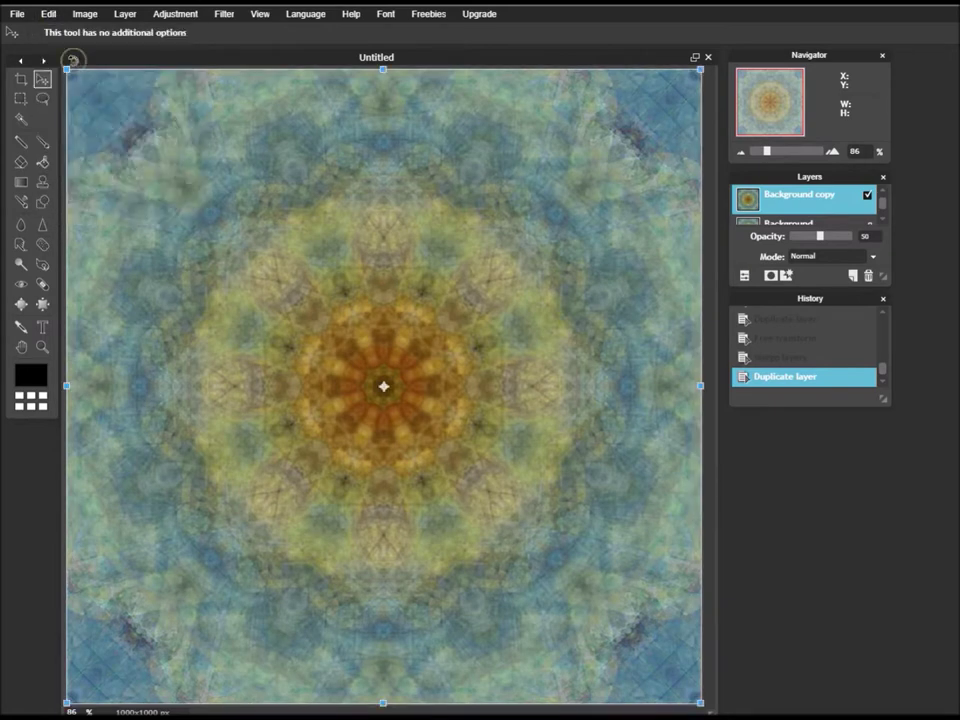
{"action": "left_click_drag", "start_coordinate": [72, 60], "coordinate": [234, 91]}
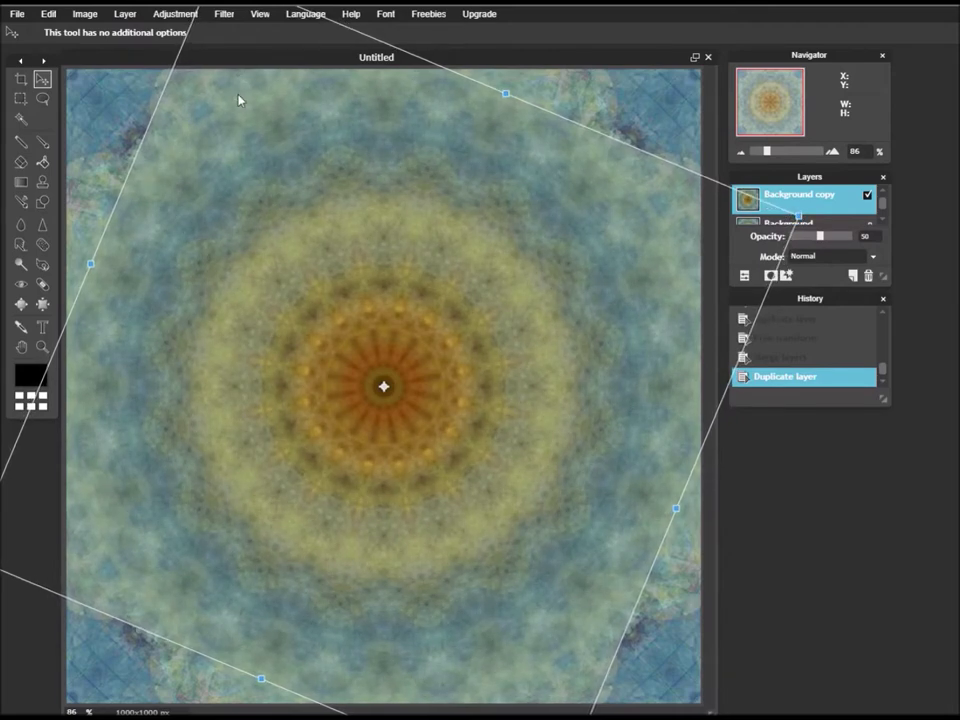
{"action": "key", "text": "v"}
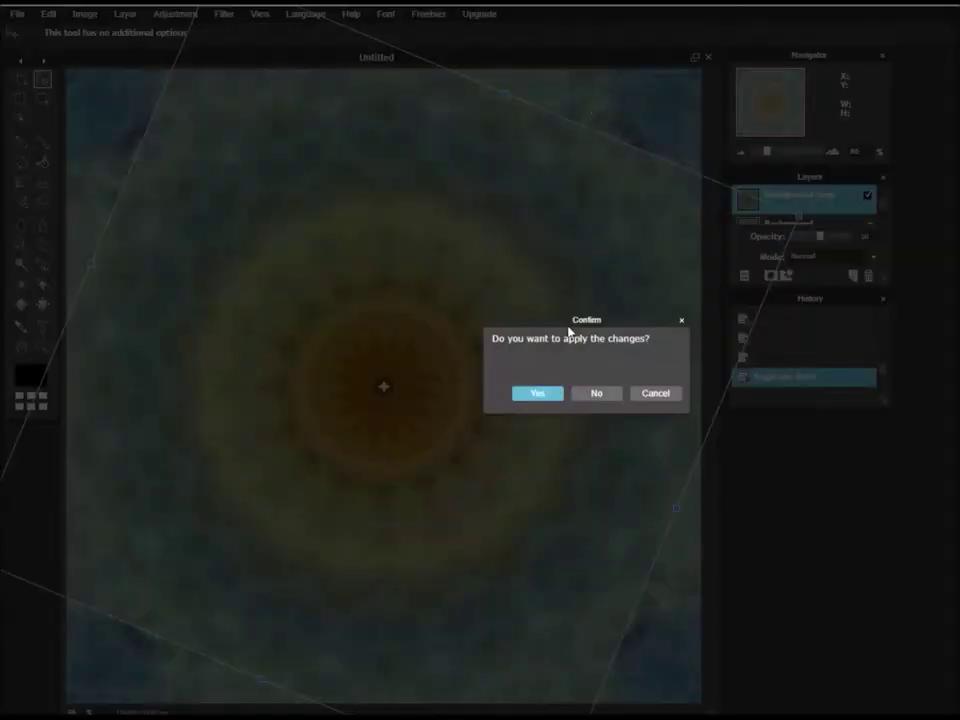
{"action": "left_click", "coordinate": [537, 394]}
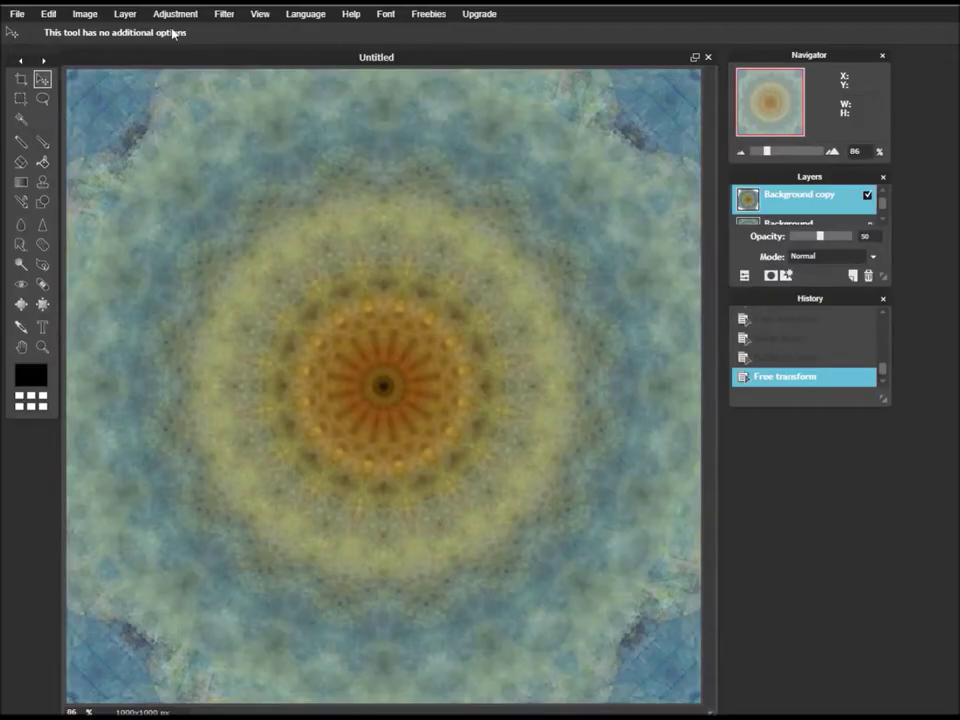
{"action": "left_click", "coordinate": [127, 14]}
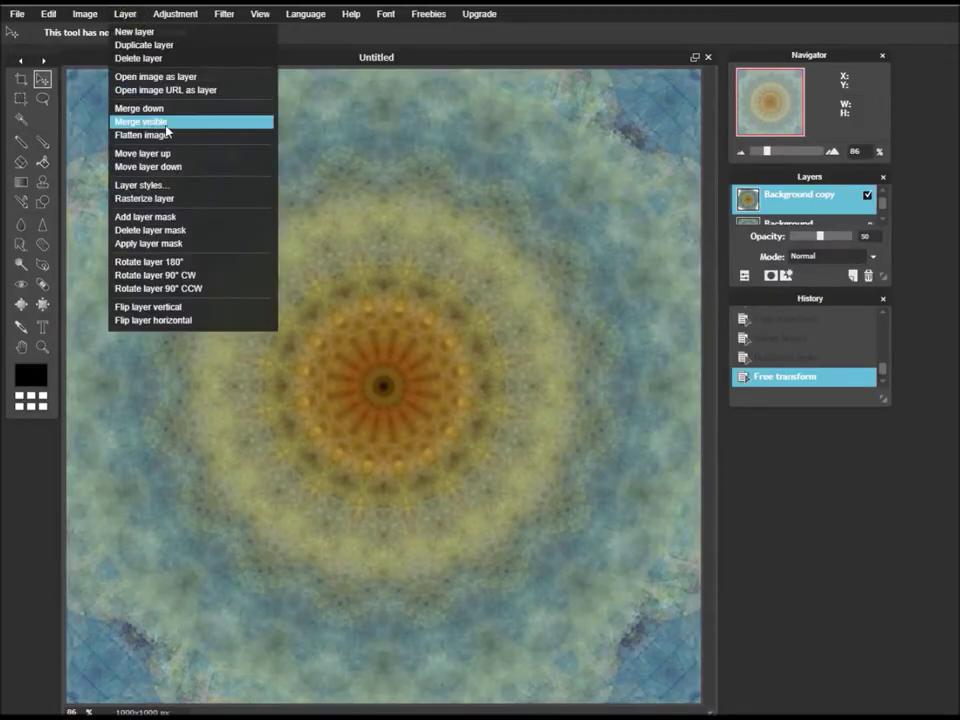
{"action": "left_click", "coordinate": [167, 124]}
{"action": "left_click", "coordinate": [133, 16]}
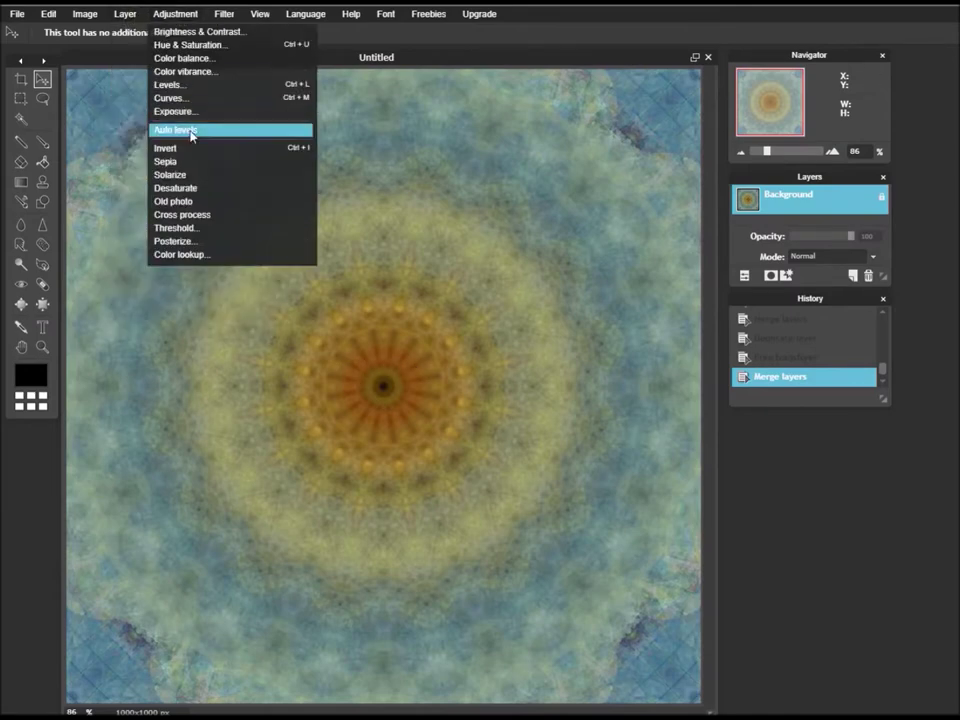
Step: Apply Auto levels to the mandala and add a new empty Layer 9
{"action": "left_click", "coordinate": [188, 130]}
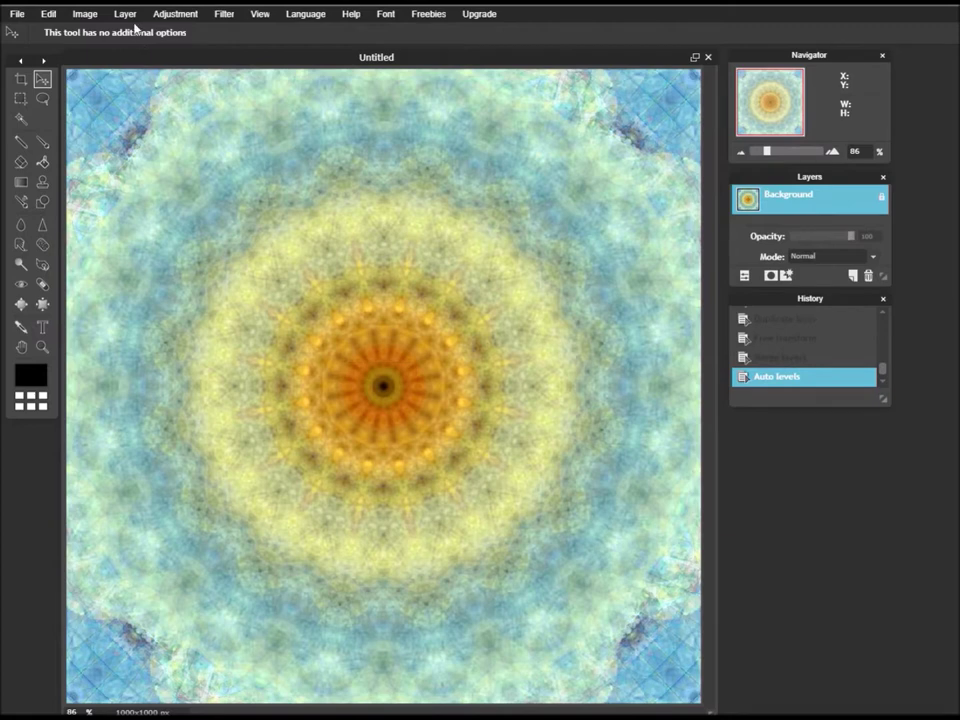
{"action": "left_click", "coordinate": [126, 14]}
{"action": "left_click", "coordinate": [134, 32]}
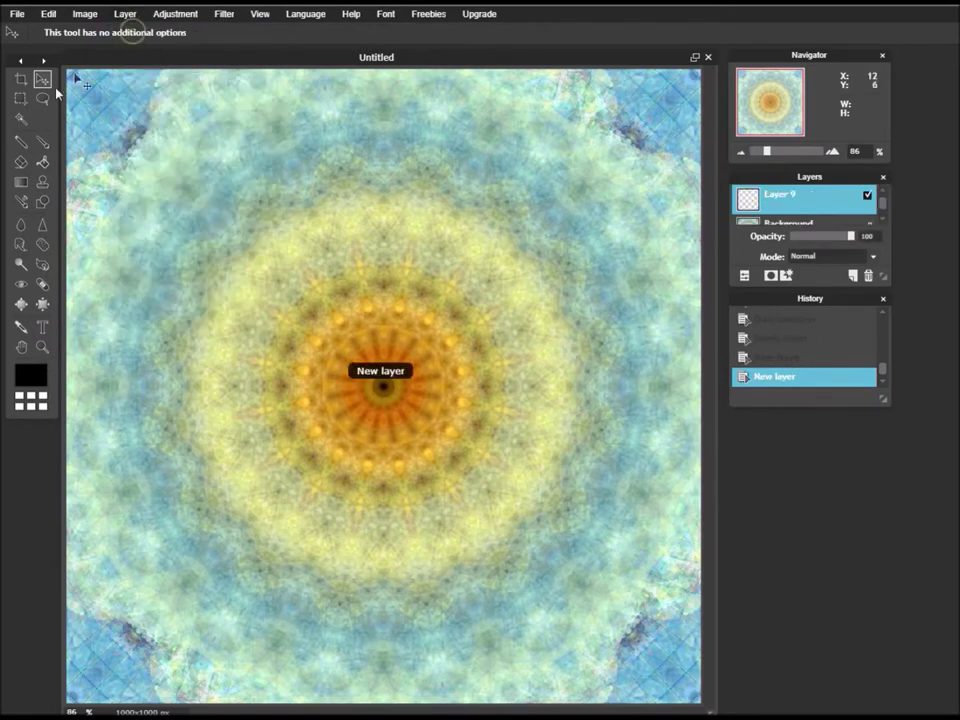
Step: Draw a full-canvas elliptical selection and invert it to select the corners outside the circle
{"action": "left_click", "coordinate": [21, 98]}
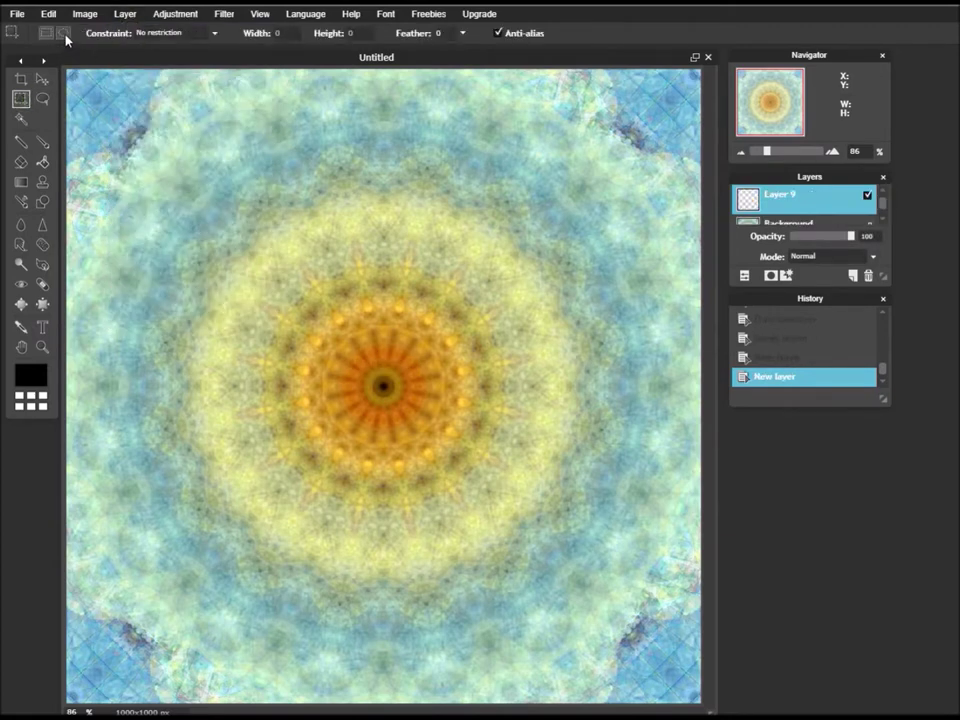
{"action": "left_click", "coordinate": [63, 33]}
{"action": "left_click_drag", "start_coordinate": [67, 70], "coordinate": [609, 584]}
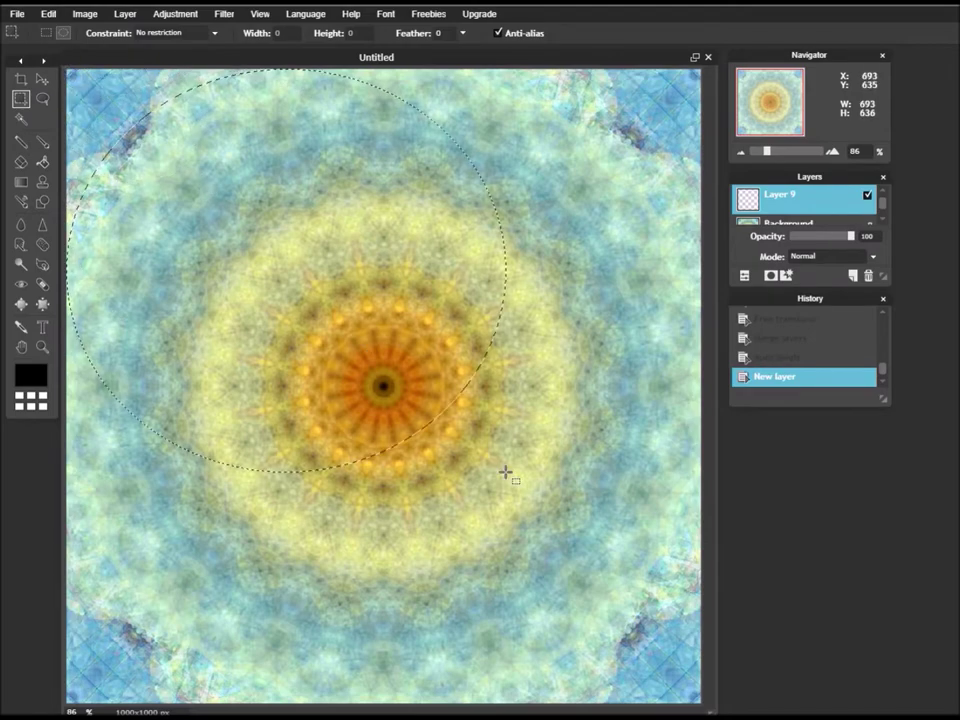
{"action": "left_click_drag", "start_coordinate": [609, 584], "coordinate": [729, 712]}
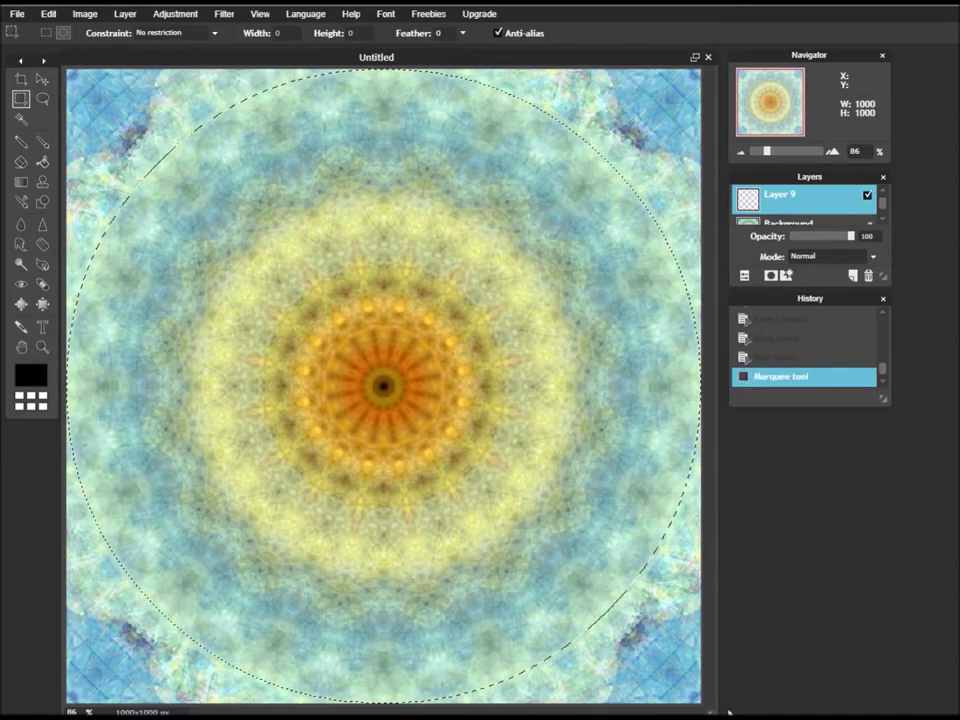
{"action": "left_click", "coordinate": [48, 14]}
{"action": "left_click", "coordinate": [80, 180]}
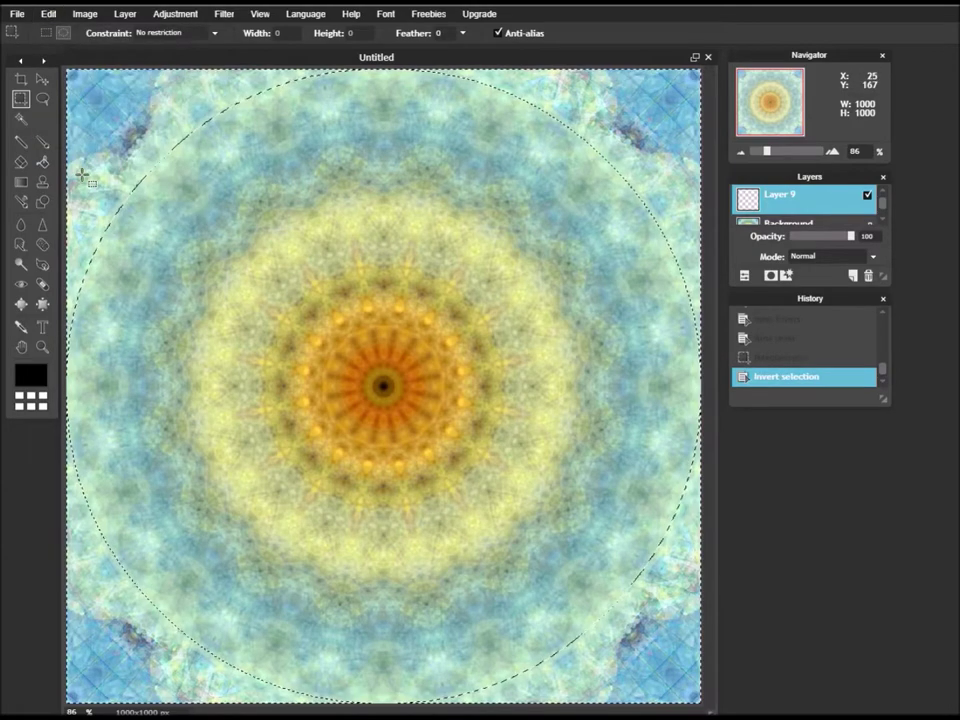
{"action": "left_click", "coordinate": [42, 141]}
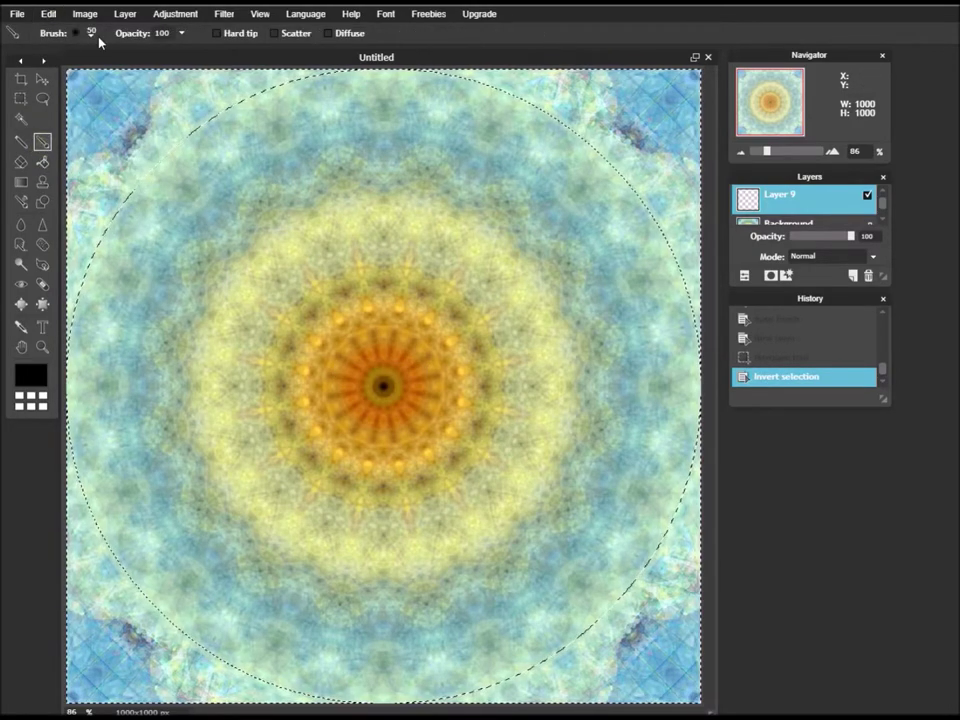
Step: Paint the corners outside the circle black with a 200 px brush
{"action": "left_click", "coordinate": [92, 34]}
{"action": "left_click", "coordinate": [313, 64]}
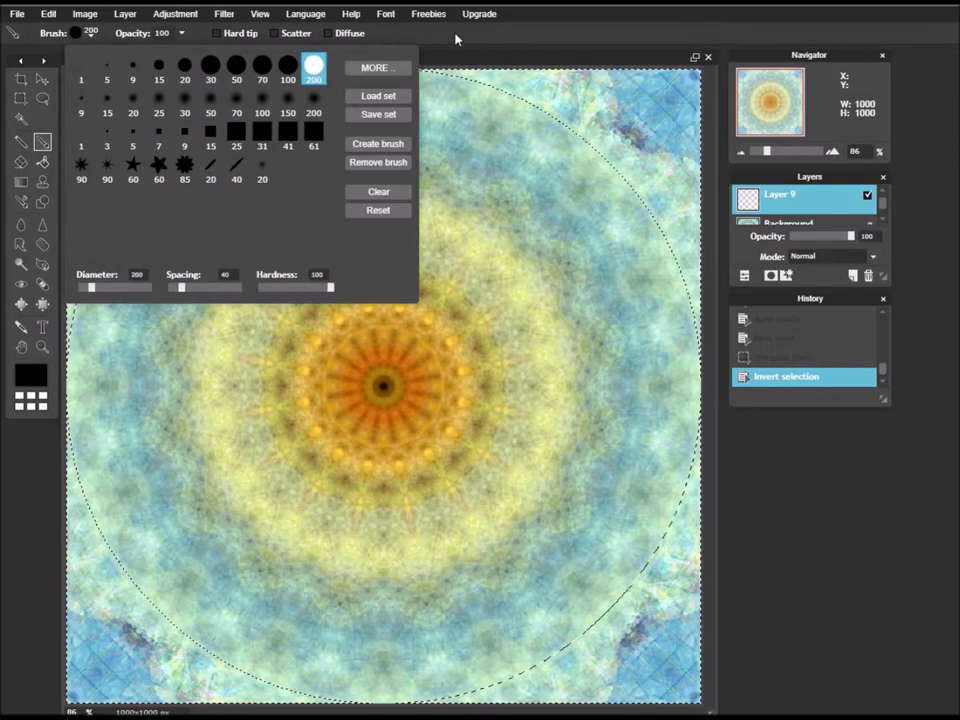
{"action": "mouse_move", "coordinate": [491, 100]}
{"action": "left_mouse_down"}
{"action": "mouse_move", "coordinate": [627, 149]}
{"action": "mouse_move", "coordinate": [664, 133]}
{"action": "mouse_move", "coordinate": [671, 643]}
{"action": "mouse_move", "coordinate": [609, 681]}
{"action": "mouse_move", "coordinate": [614, 644]}
{"action": "mouse_move", "coordinate": [350, 690]}
{"action": "mouse_move", "coordinate": [192, 666]}
{"action": "mouse_move", "coordinate": [40, 660]}
{"action": "mouse_move", "coordinate": [76, 505]}
{"action": "mouse_move", "coordinate": [72, 290]}
{"action": "mouse_move", "coordinate": [88, 185]}
{"action": "mouse_move", "coordinate": [75, 87]}
{"action": "mouse_move", "coordinate": [163, 148]}
{"action": "mouse_move", "coordinate": [183, 85]}
{"action": "mouse_move", "coordinate": [222, 73]}
{"action": "mouse_move", "coordinate": [354, 83]}
{"action": "mouse_move", "coordinate": [300, 96]}
{"action": "left_mouse_up"}
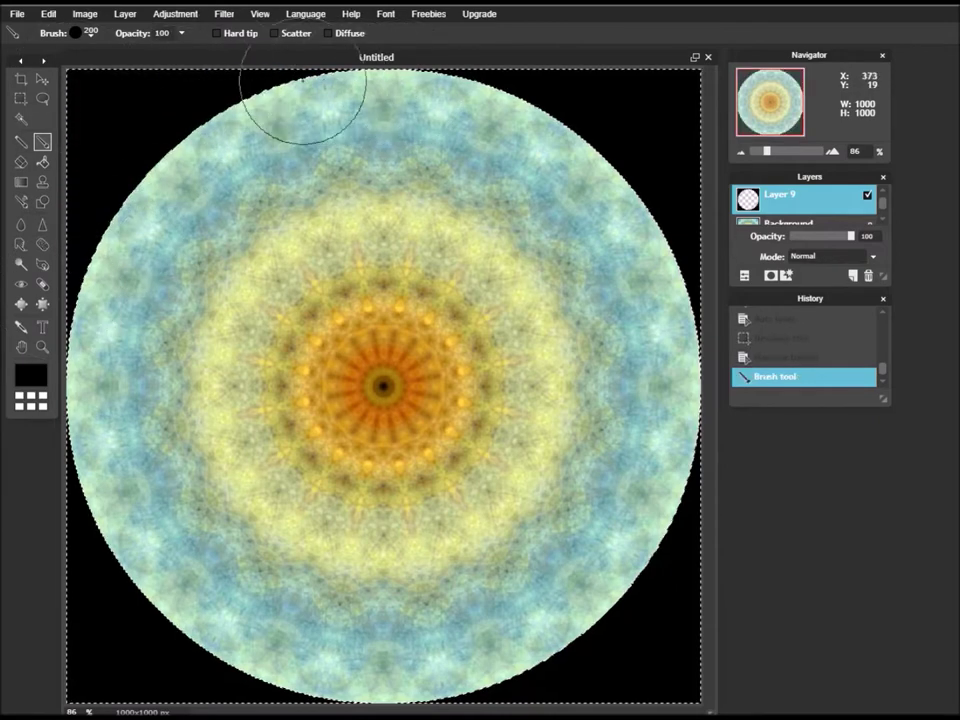
Step: Clear the circular selection and apply a Gaussian blur with amount 50
{"action": "left_click", "coordinate": [27, 85]}
{"action": "left_click", "coordinate": [258, 166]}
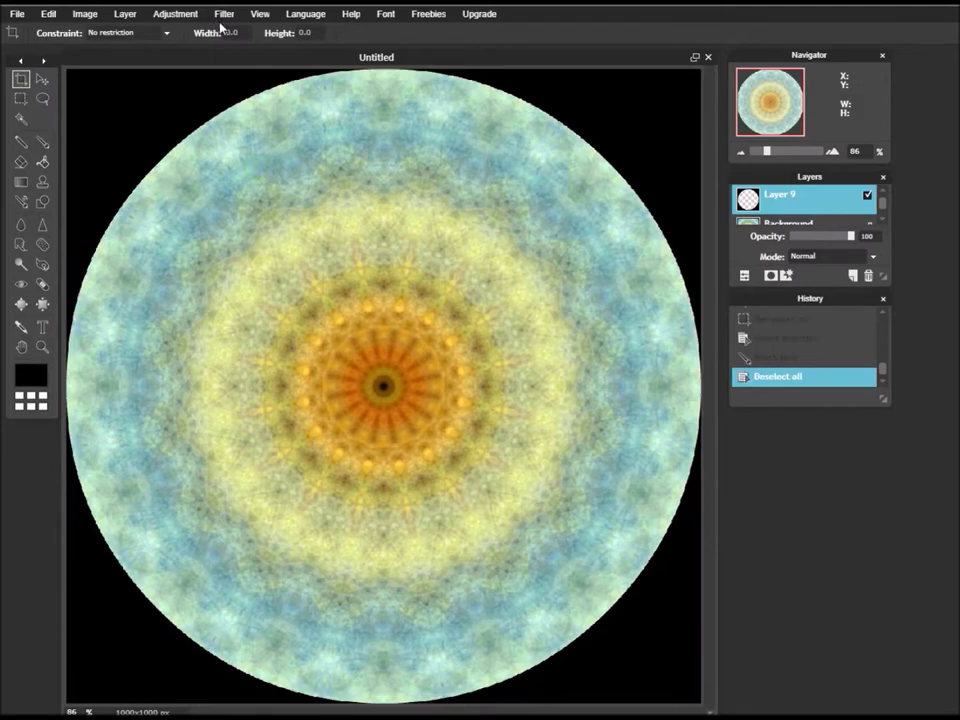
{"action": "left_click", "coordinate": [222, 15]}
{"action": "left_click", "coordinate": [228, 58]}
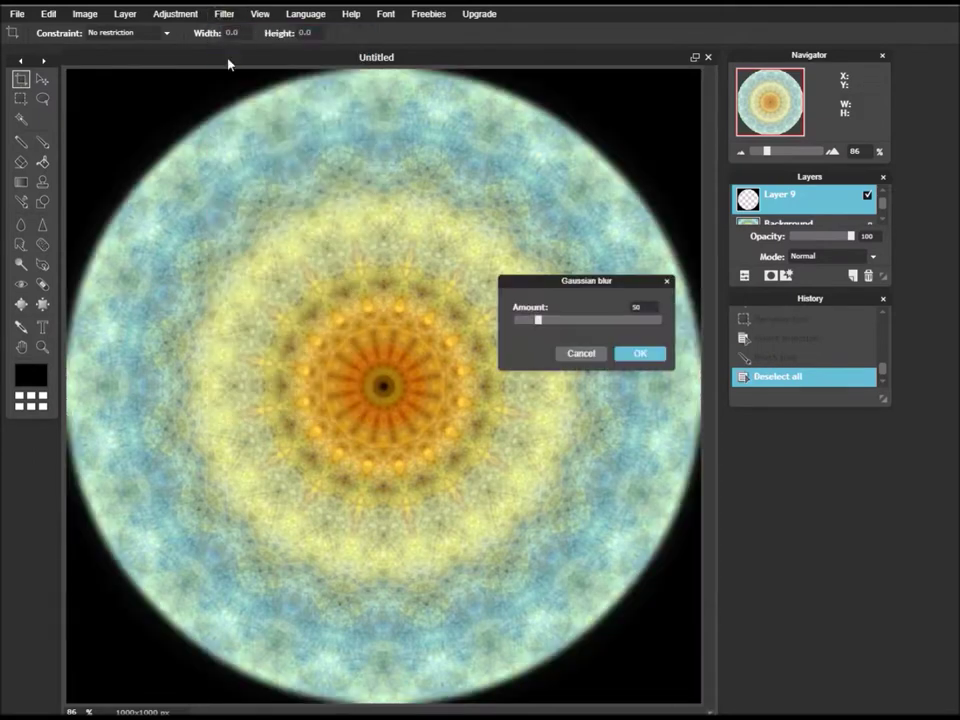
{"action": "left_click", "coordinate": [642, 354]}
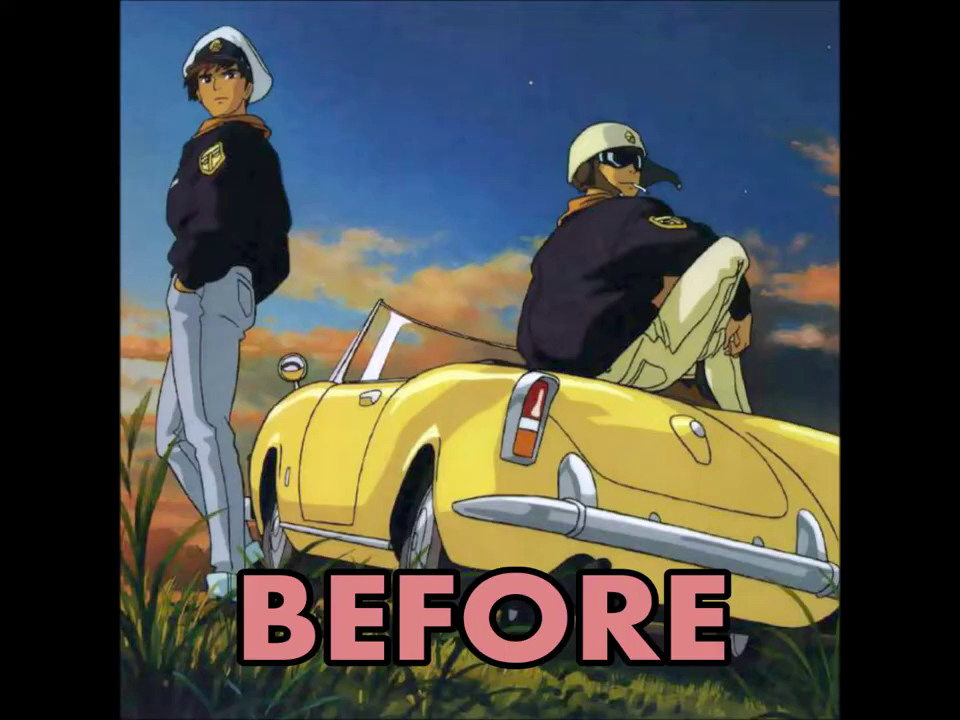